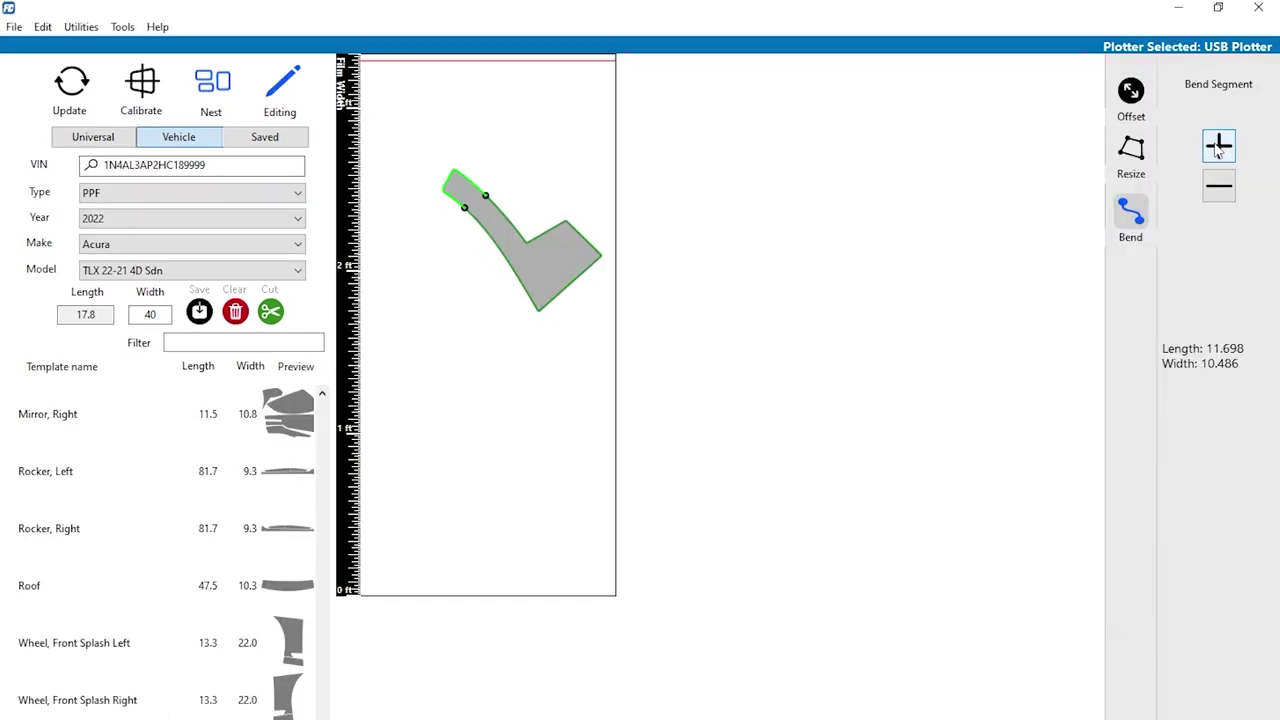
- Fine-tune the bend on the check piece's upper arm with + then −, keeping its length at 11.749
{"action": "left_click", "coordinate": [1218, 147]}
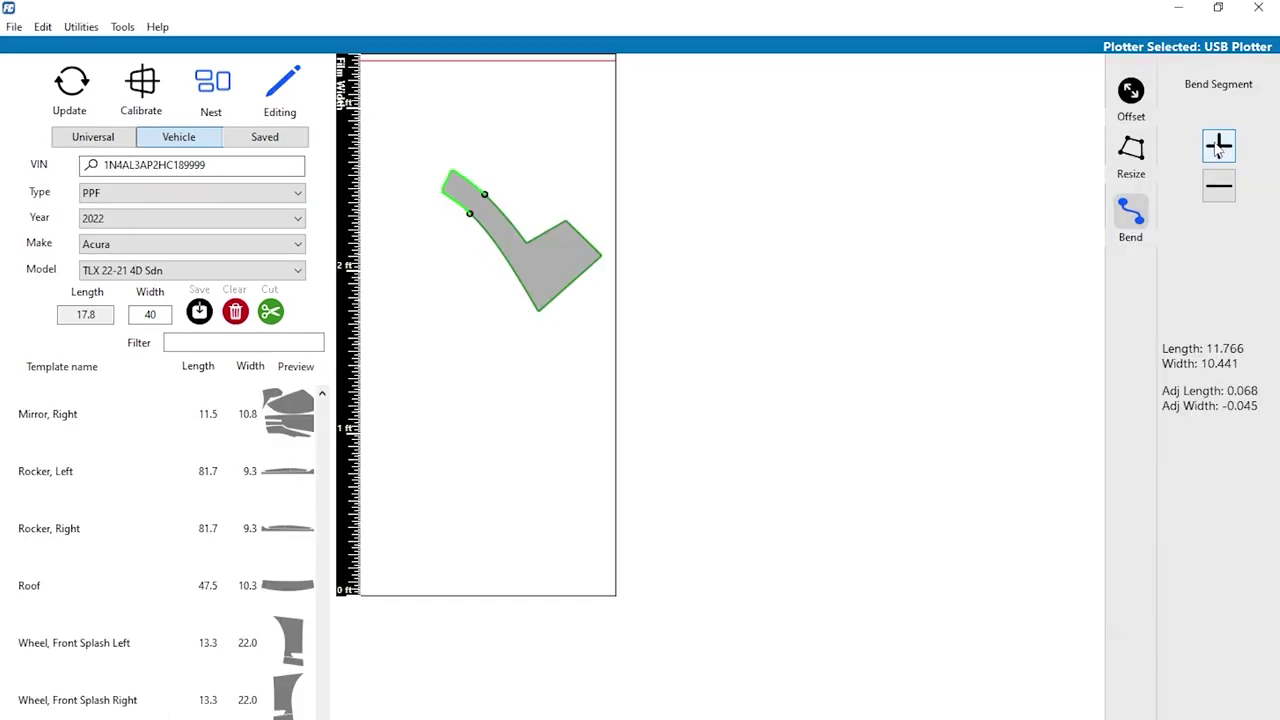
{"action": "left_click", "coordinate": [1219, 145]}
{"action": "left_click", "coordinate": [1219, 146]}
{"action": "left_click", "coordinate": [1219, 188]}
{"action": "left_click", "coordinate": [1220, 190]}
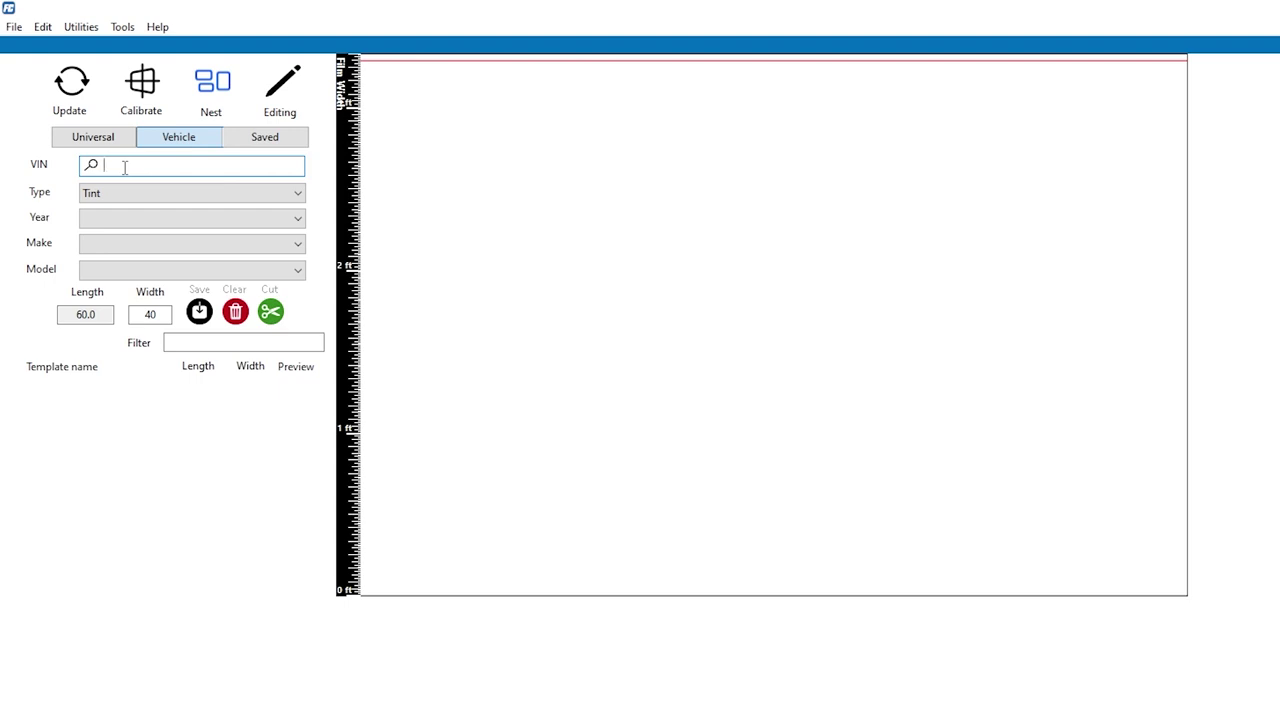
- Bring up the editing options for the VIN field
{"action": "right_click", "coordinate": [124, 166]}
- Paste the VIN, finish it with a 9, and scroll the 2017 Nissan Altima tint templates
{"action": "left_click", "coordinate": [100, 244]}
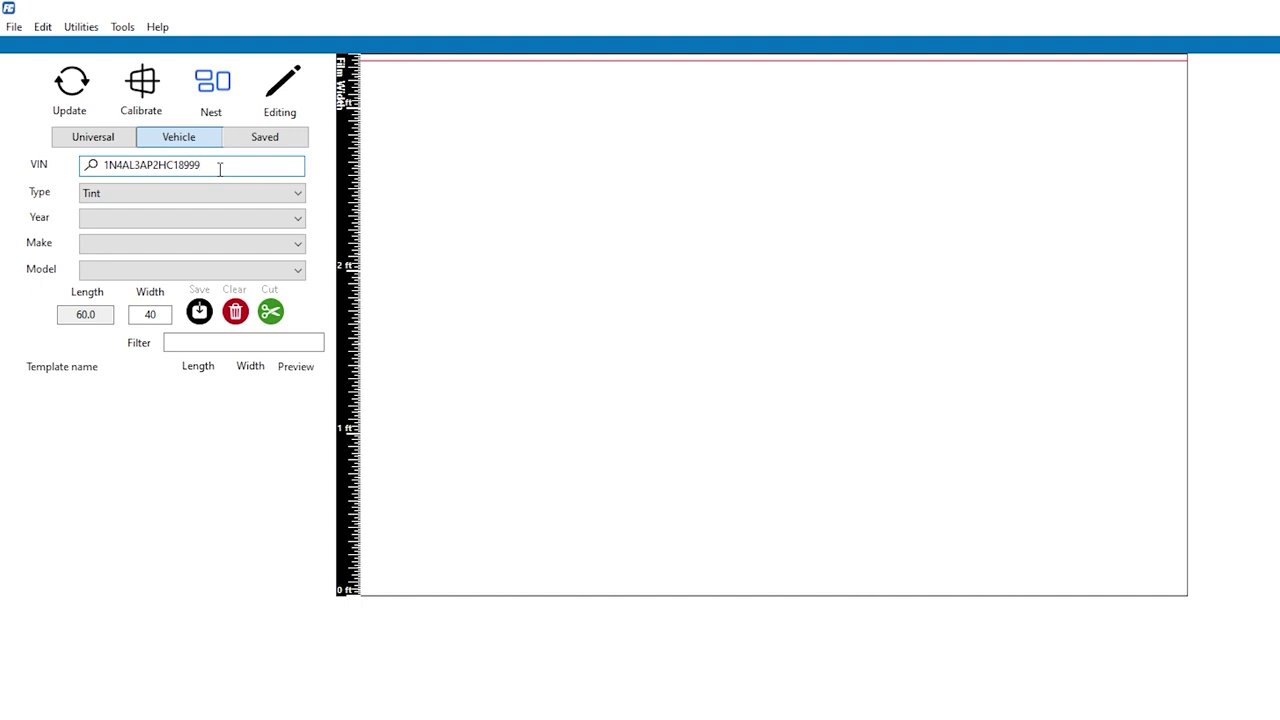
{"action": "type", "text": "9"}
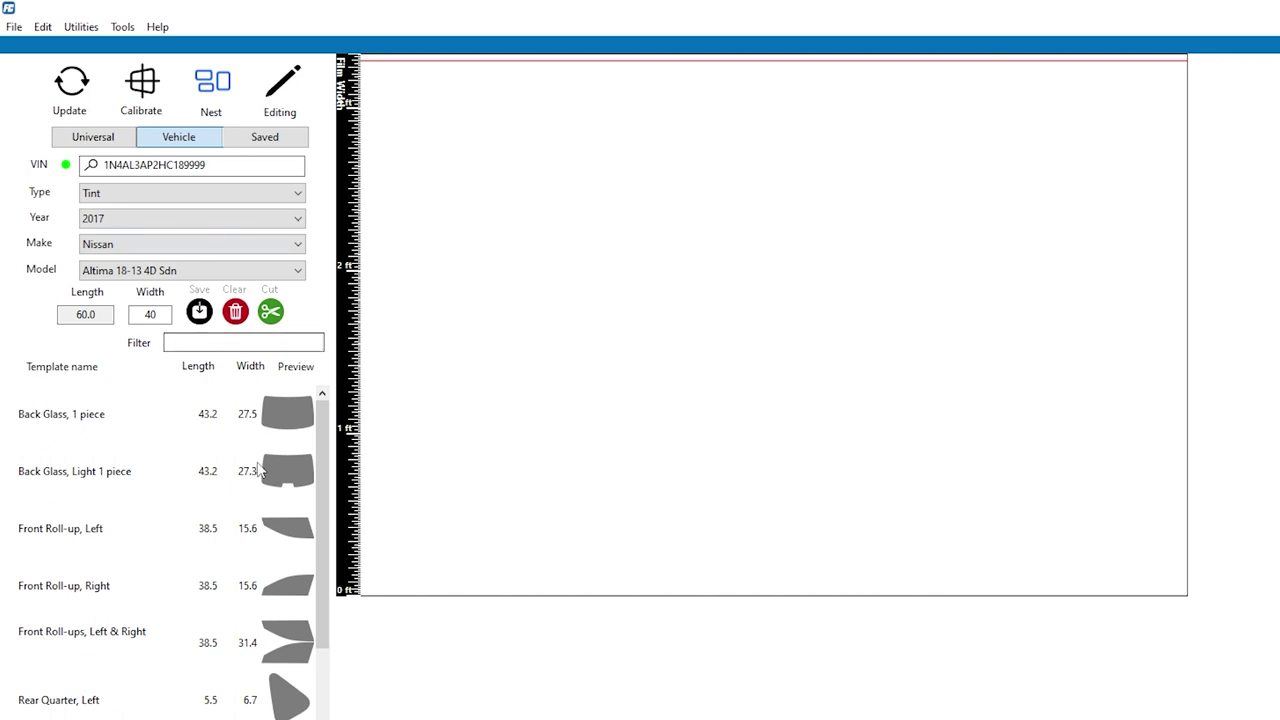
{"action": "left_click_drag", "start_coordinate": [322, 482], "coordinate": [322, 430]}
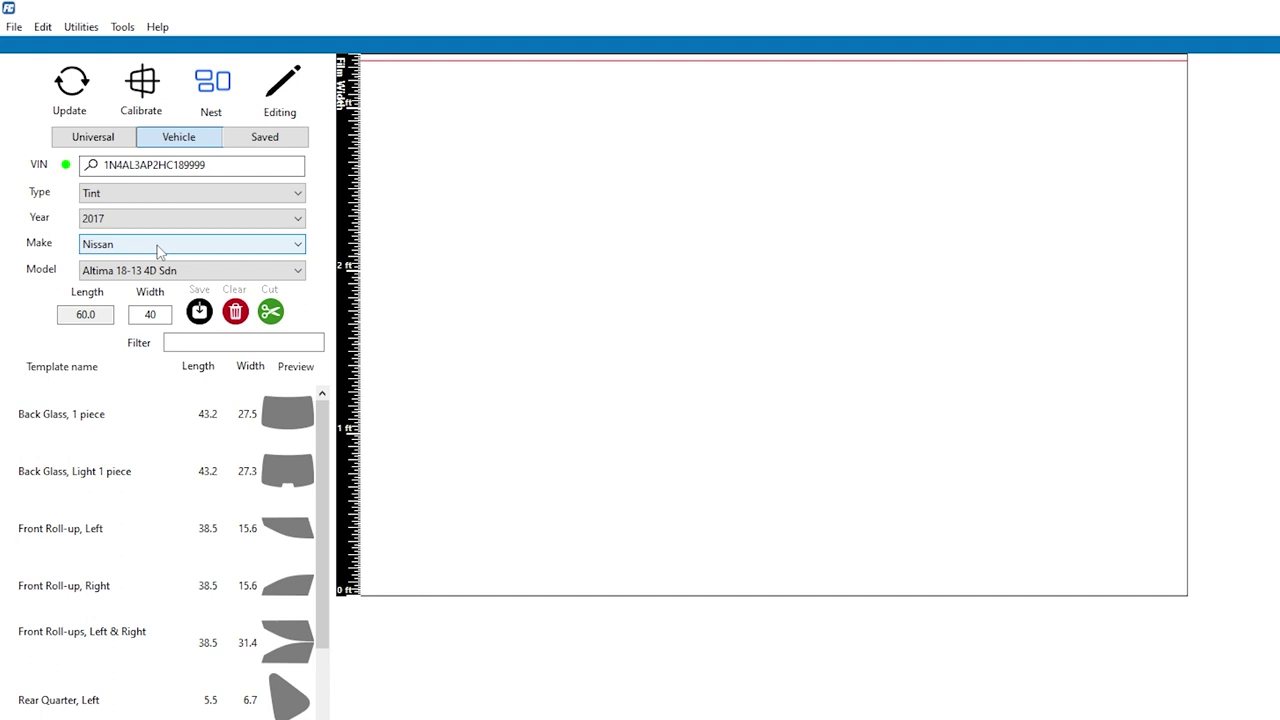
- Try the PPF film type and its model list, then switch back to Tint
{"action": "left_click", "coordinate": [146, 196]}
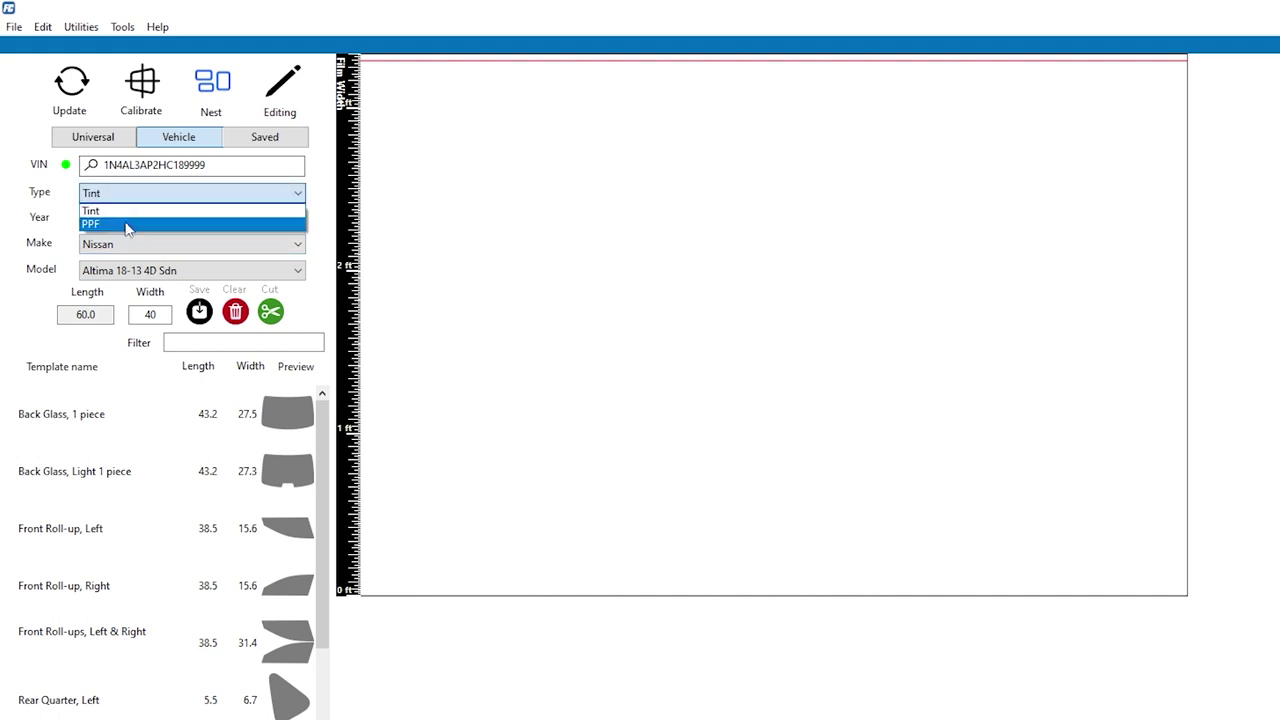
{"action": "left_click", "coordinate": [131, 224]}
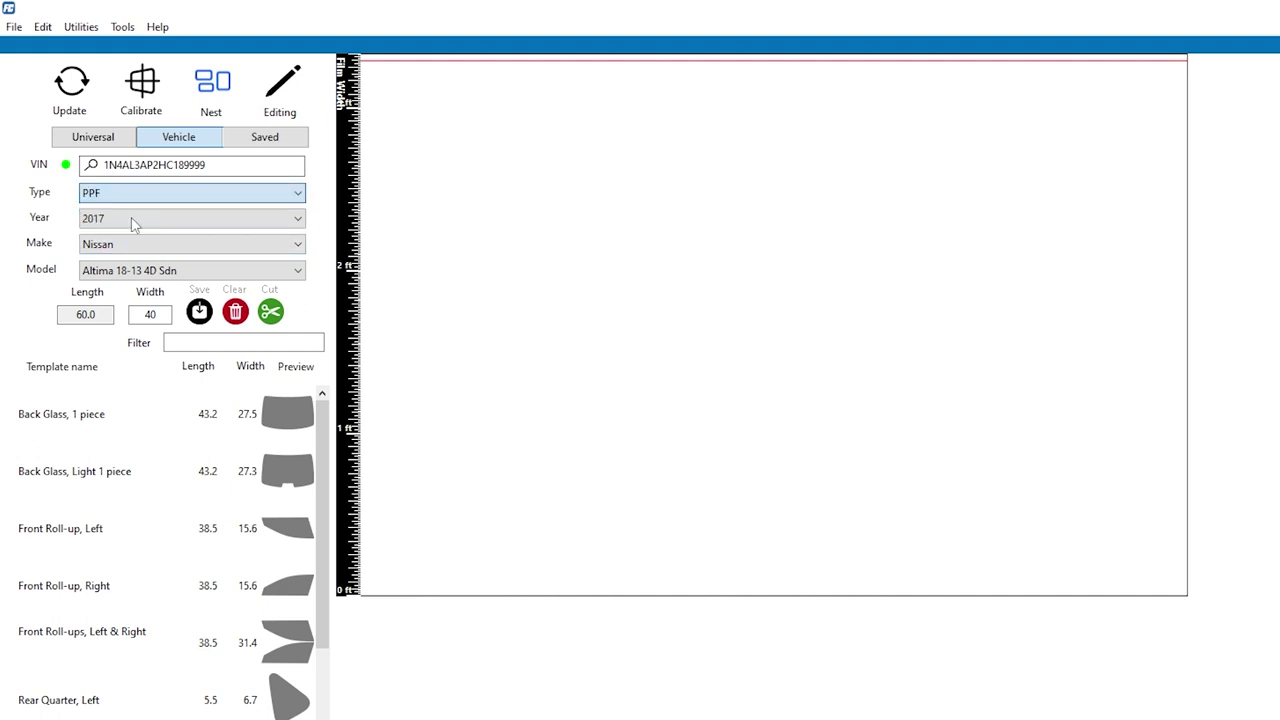
{"action": "left_click", "coordinate": [128, 271]}
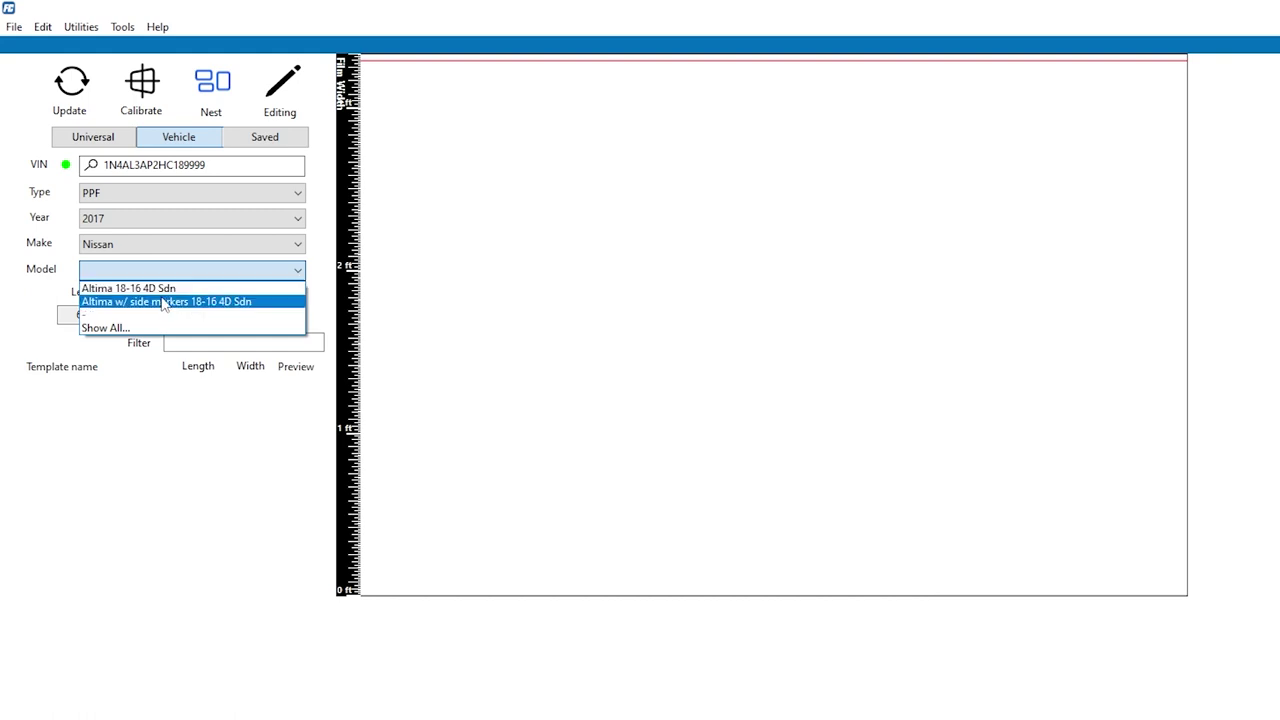
{"action": "left_click", "coordinate": [145, 197]}
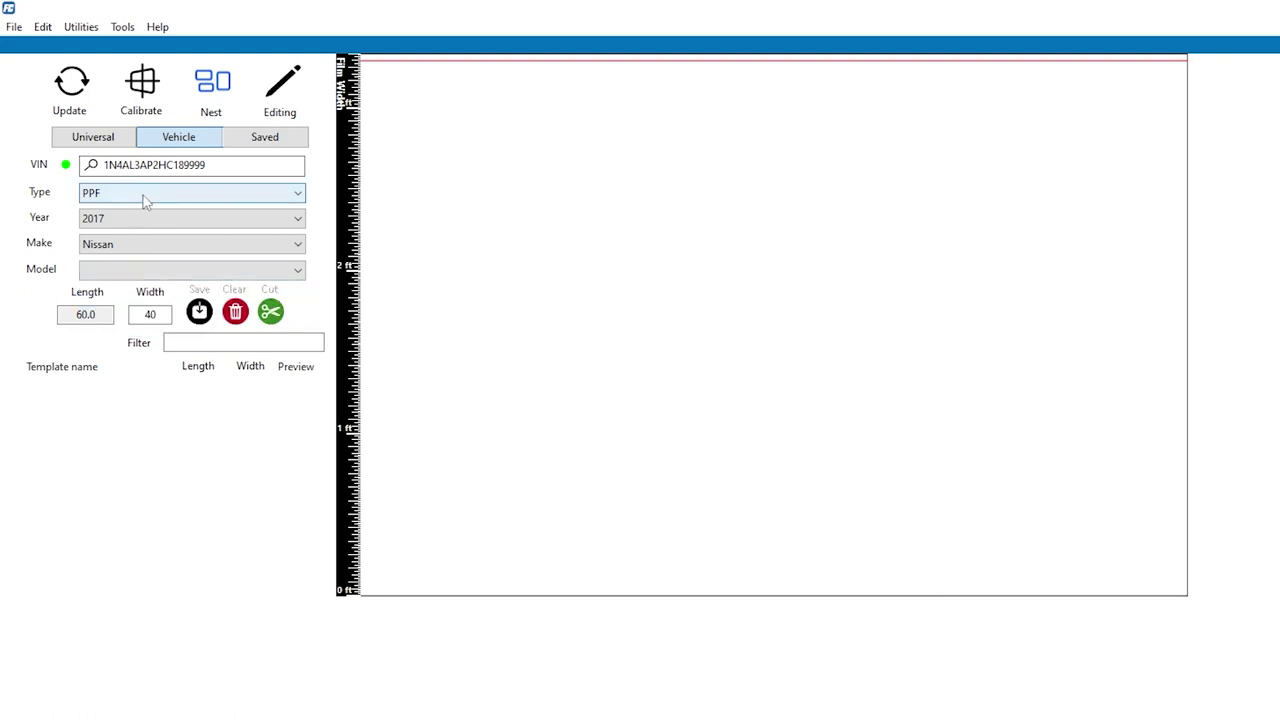
{"action": "left_click", "coordinate": [143, 198]}
{"action": "left_click", "coordinate": [134, 210]}
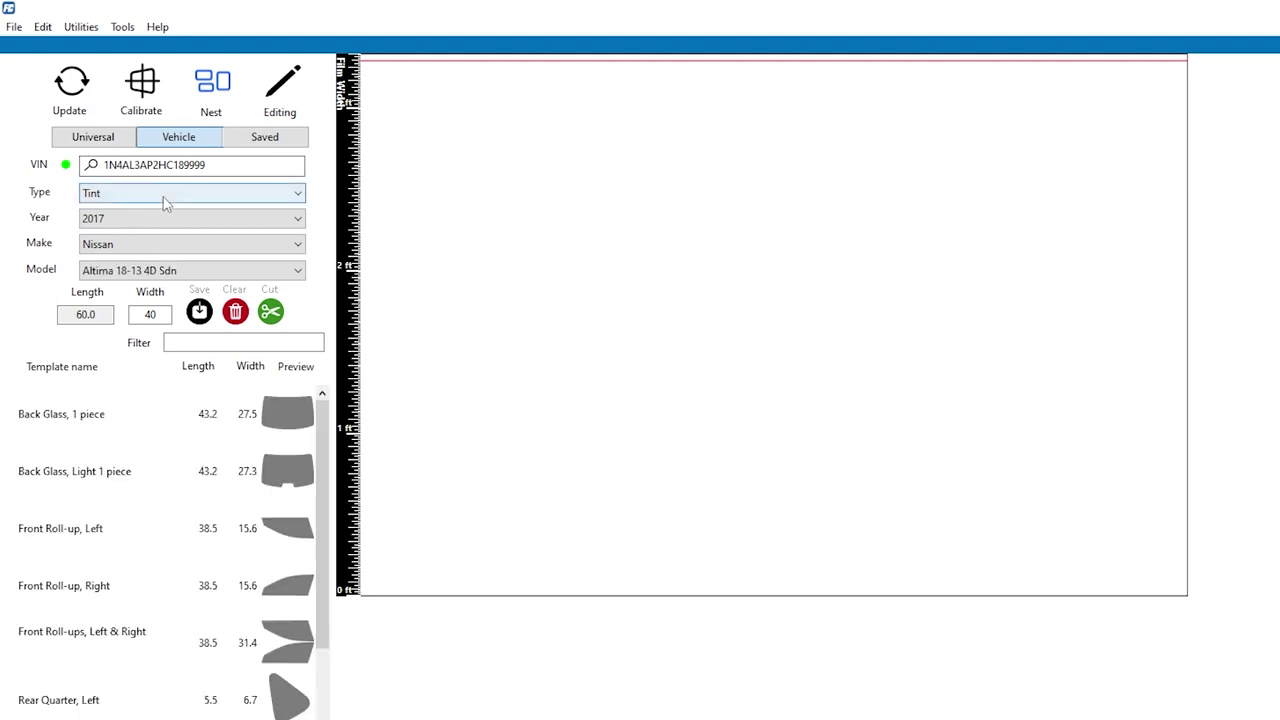
{"action": "left_click", "coordinate": [150, 198]}
{"action": "left_click", "coordinate": [118, 197]}
- Clear the year with Show All, try 2022, then set the film type to PPF
{"action": "left_click", "coordinate": [118, 218]}
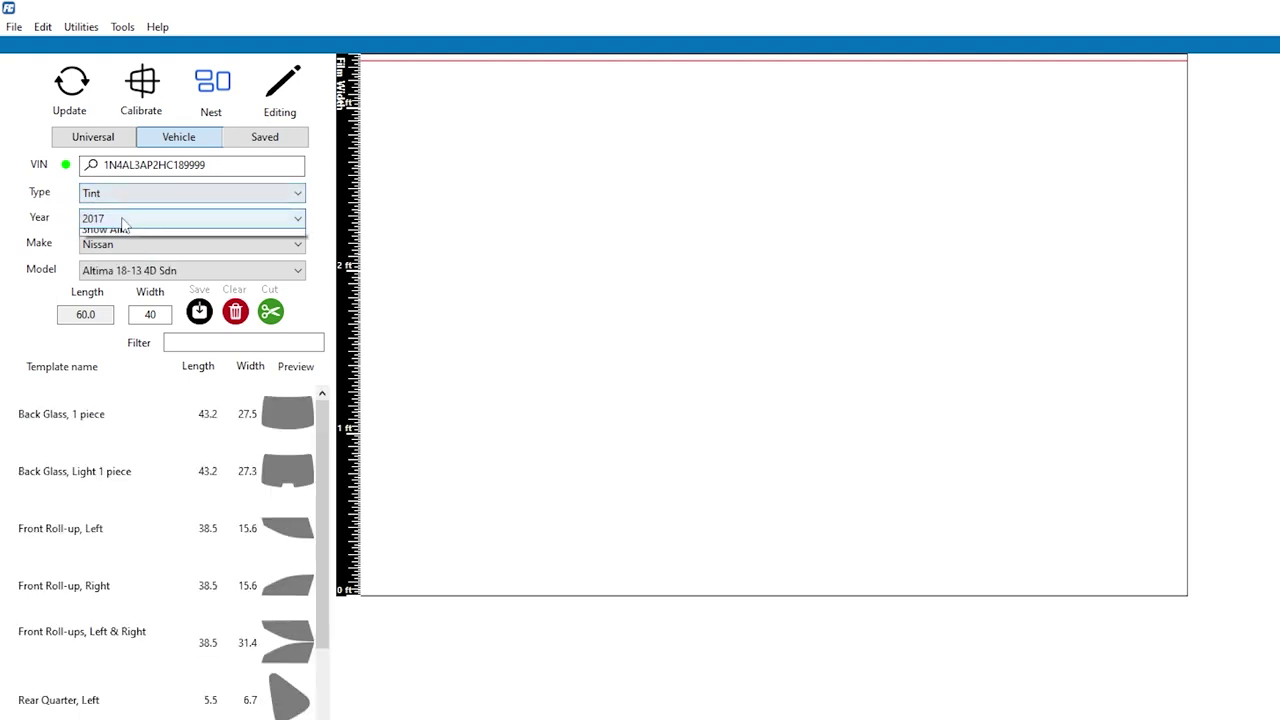
{"action": "left_click", "coordinate": [125, 262]}
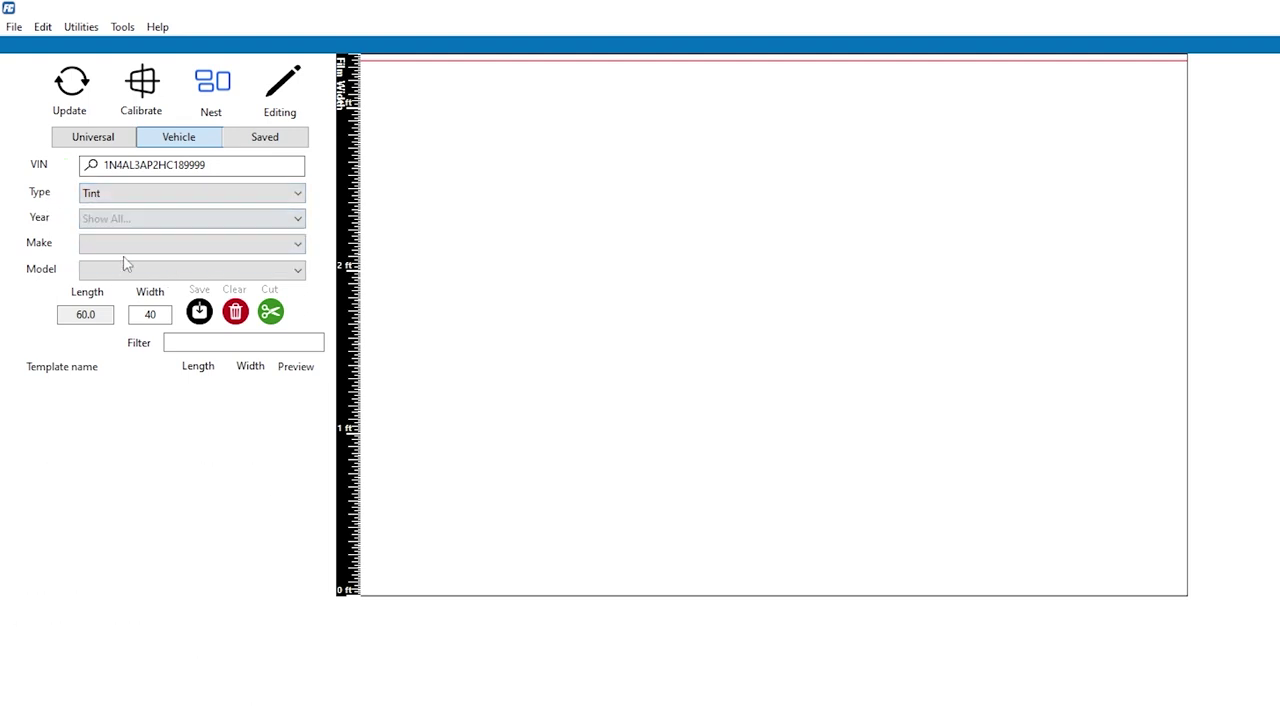
{"action": "left_click", "coordinate": [138, 223]}
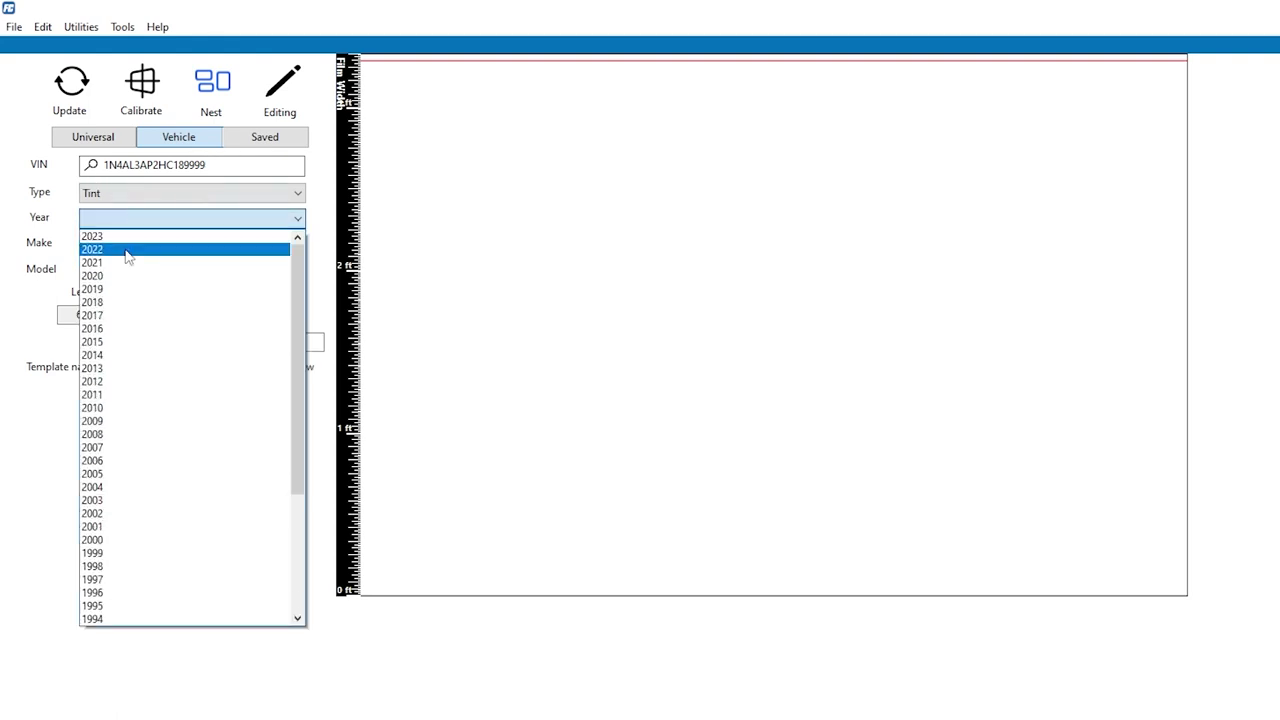
{"action": "left_click", "coordinate": [125, 250]}
{"action": "left_click", "coordinate": [125, 250]}
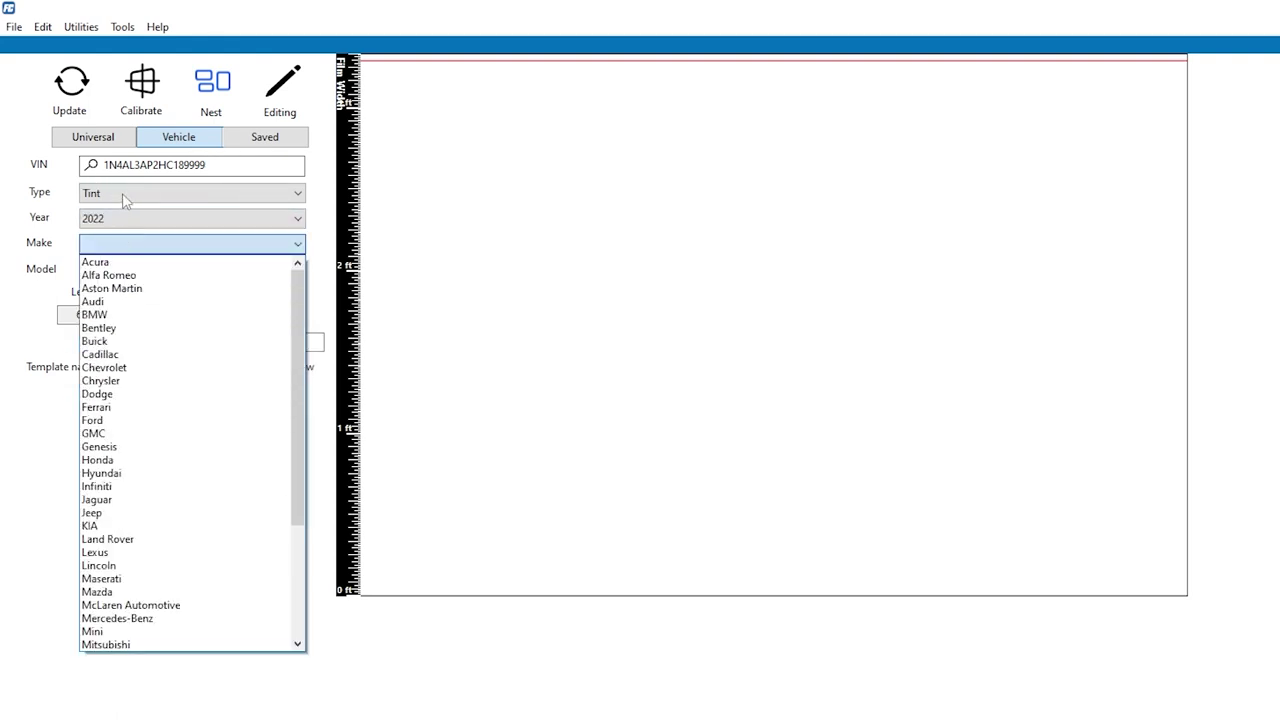
{"action": "left_click", "coordinate": [122, 195]}
{"action": "left_click", "coordinate": [122, 195]}
{"action": "left_click", "coordinate": [113, 222]}
{"action": "left_click", "coordinate": [113, 222]}
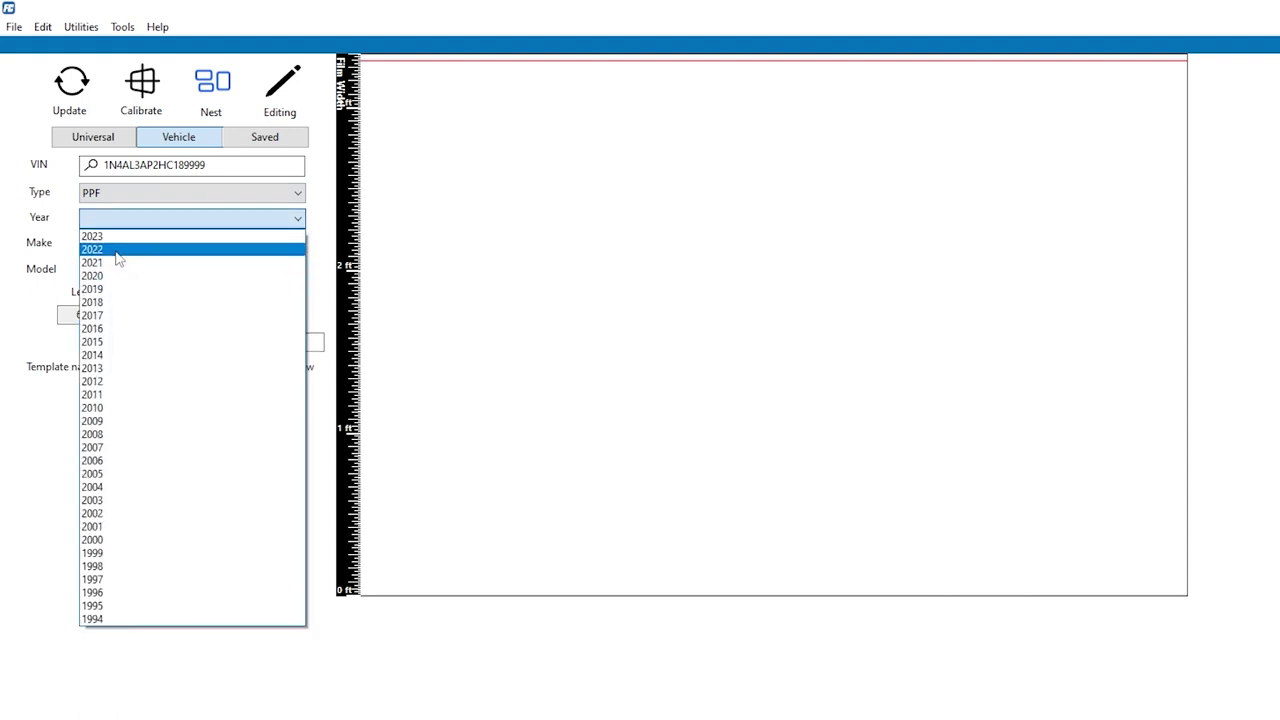
- Choose the 2022 Acura TLX 22-21 4D Sdn as the vehicle
{"action": "left_click", "coordinate": [118, 250]}
{"action": "left_click", "coordinate": [121, 246]}
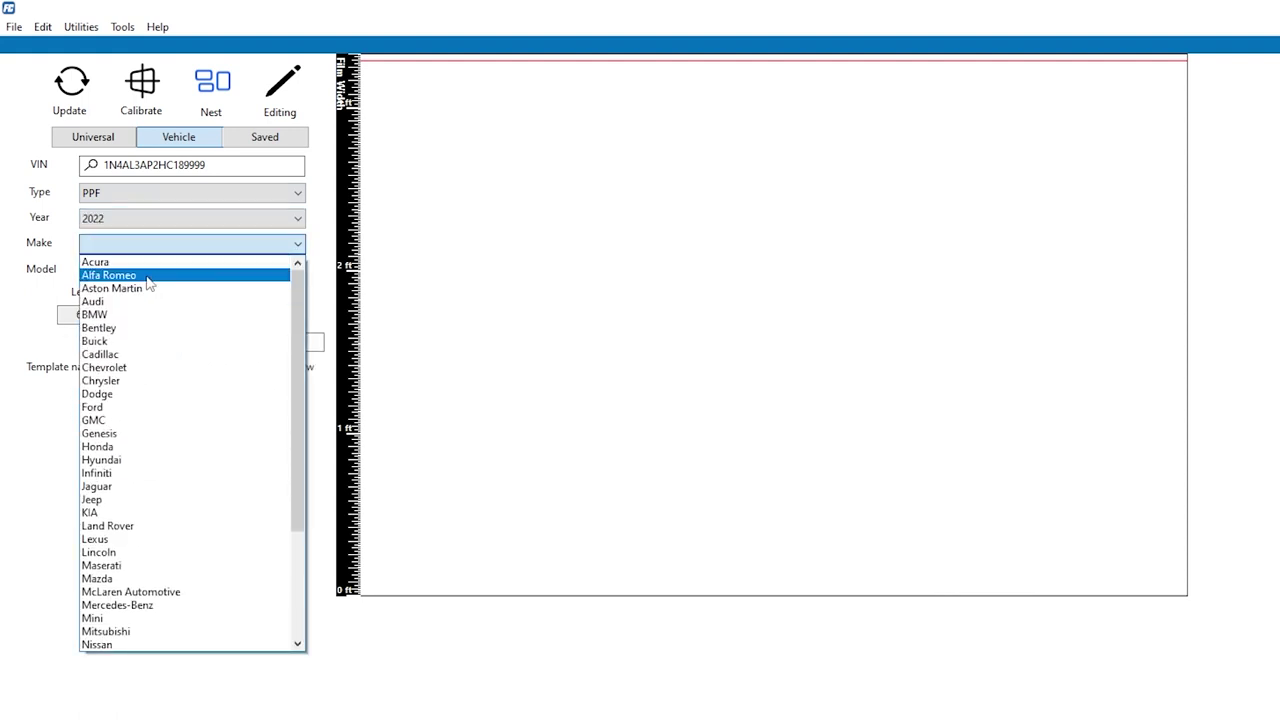
{"action": "left_click", "coordinate": [120, 262]}
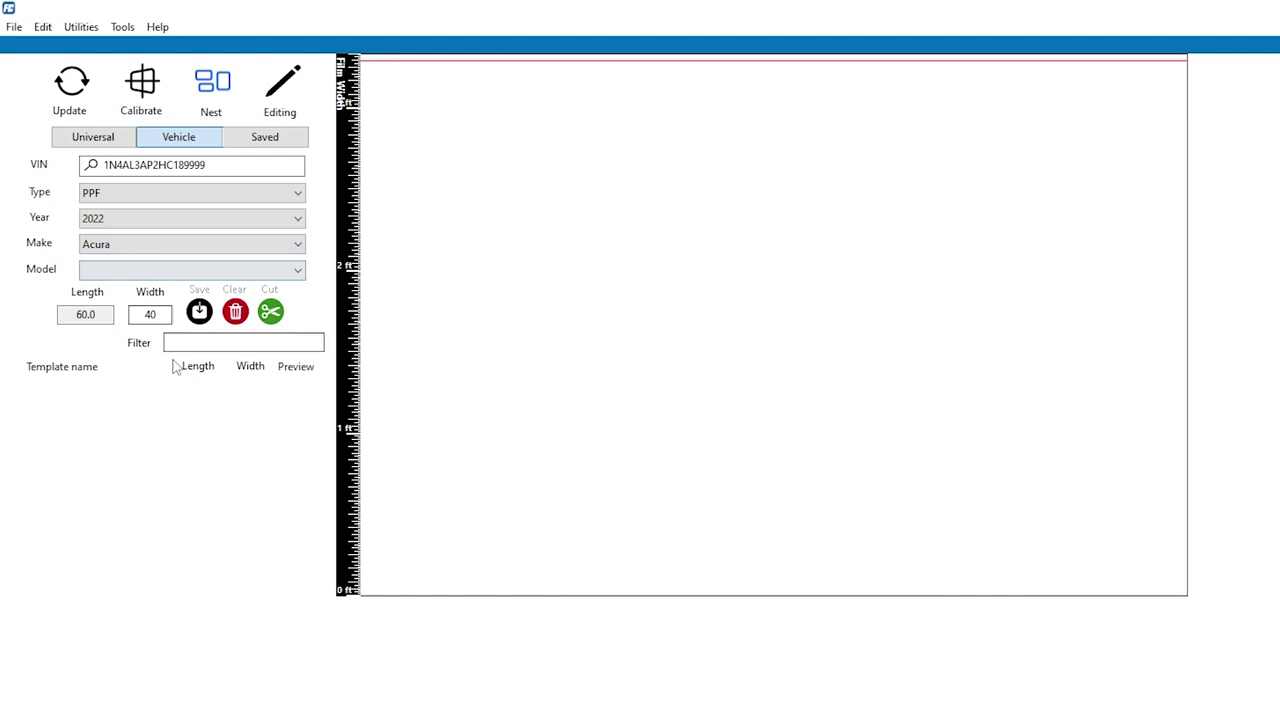
{"action": "left_click", "coordinate": [146, 273]}
{"action": "left_click", "coordinate": [150, 341]}
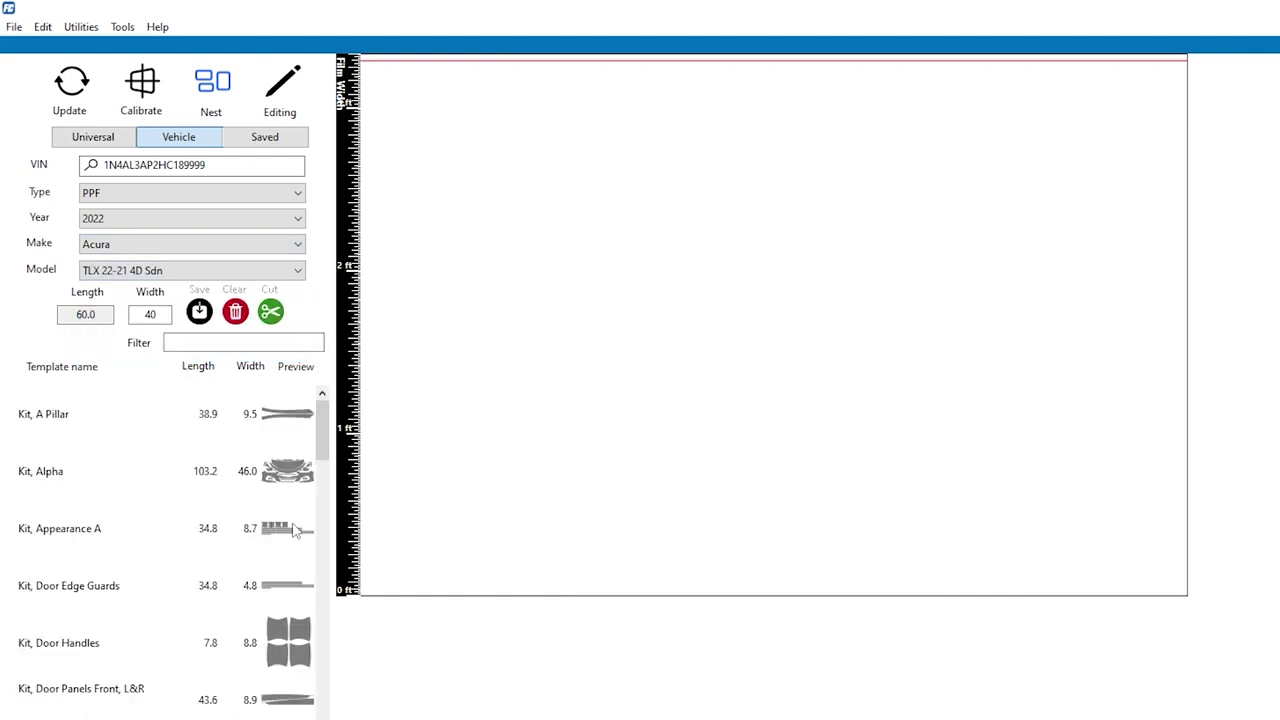
- Place the Mirror, Right pieces on the film and move them to its top
{"action": "left_click_drag", "start_coordinate": [320, 430], "coordinate": [318, 718]}
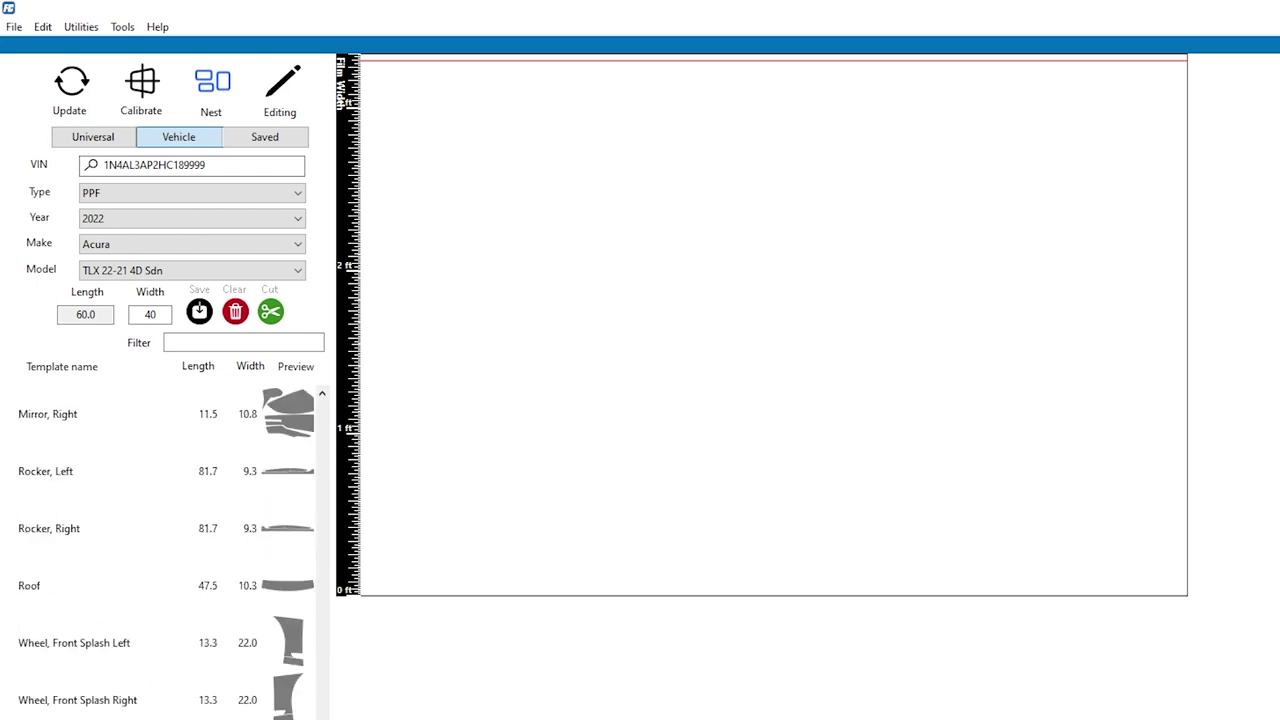
{"action": "left_click_drag", "start_coordinate": [288, 413], "coordinate": [492, 410]}
{"action": "left_click_drag", "start_coordinate": [463, 537], "coordinate": [490, 287]}
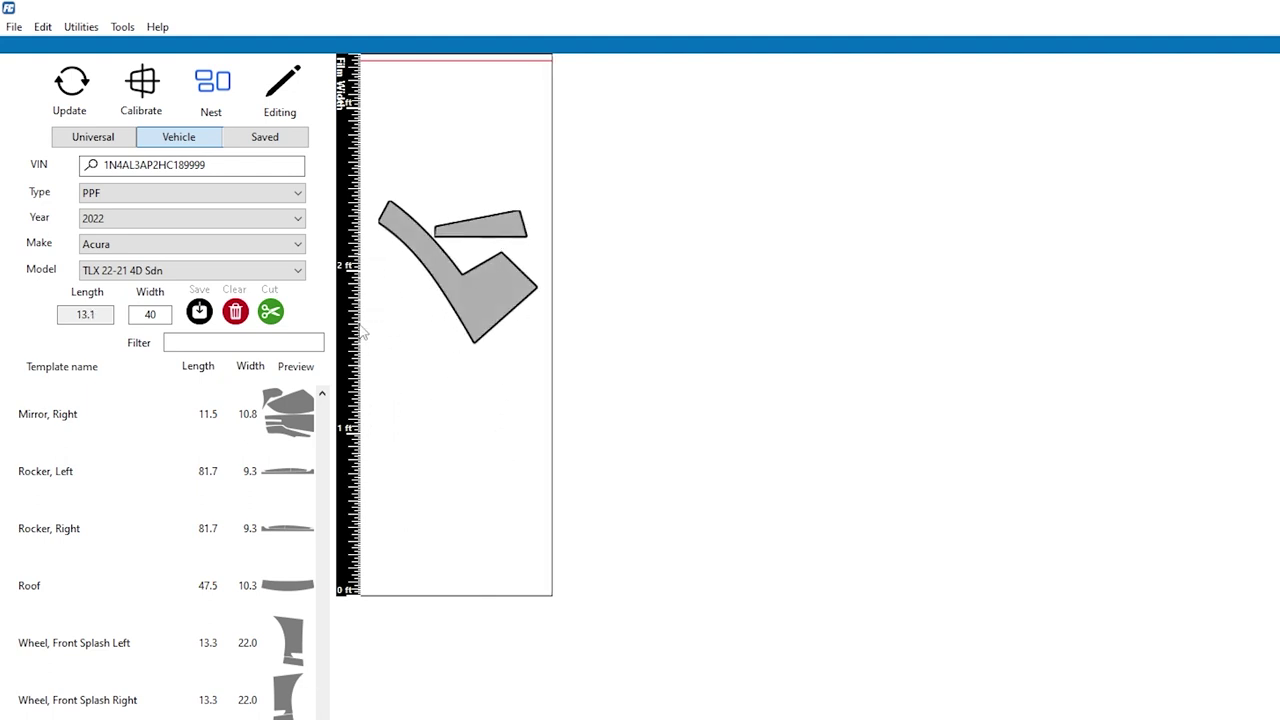
- Delete the small mirror piece, shift the check piece up-right, and switch to Editing's Bend mode
{"action": "left_click", "coordinate": [476, 395]}
{"action": "left_click", "coordinate": [481, 226]}
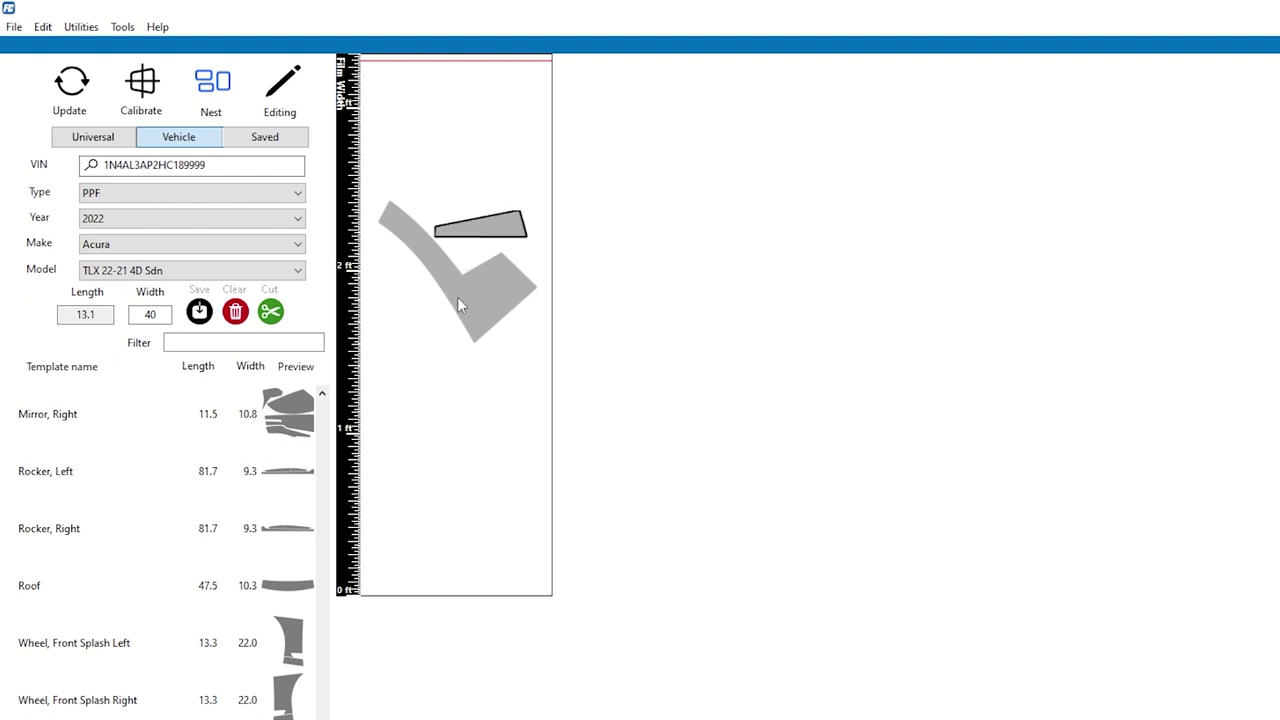
{"action": "key", "text": "Delete"}
{"action": "left_click_drag", "start_coordinate": [491, 289], "coordinate": [553, 265]}
{"action": "left_click", "coordinate": [286, 95]}
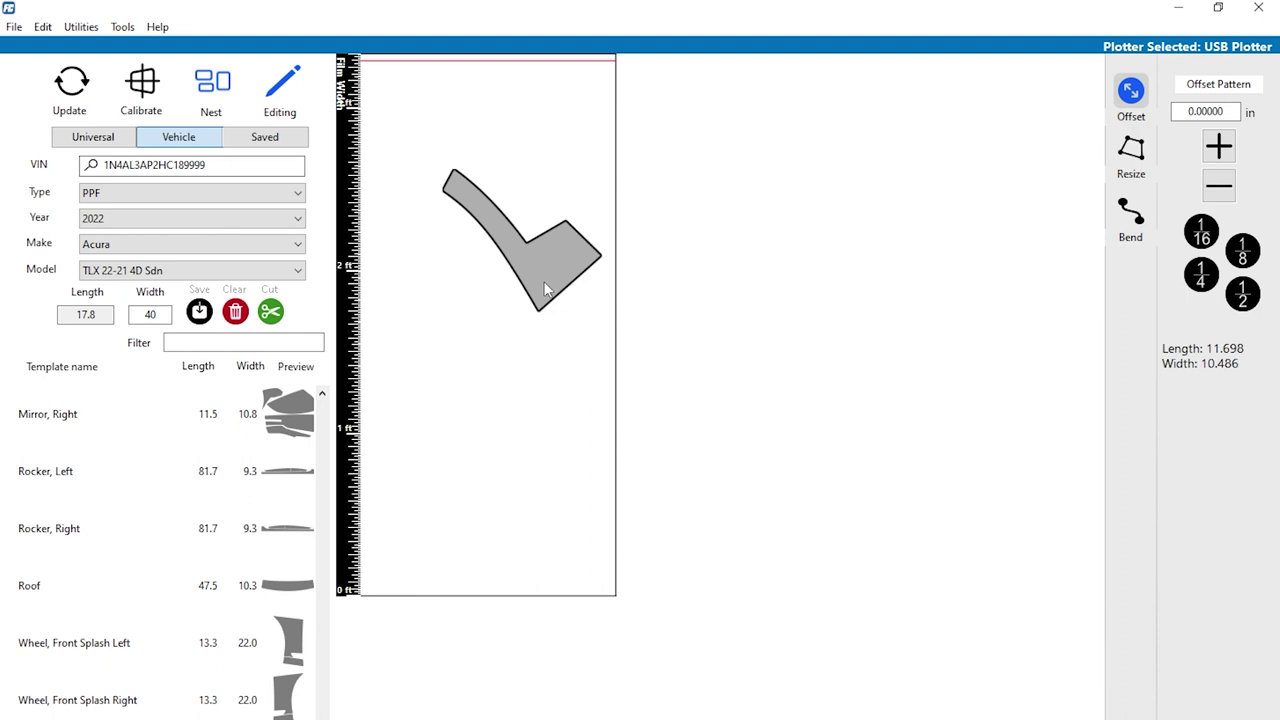
{"action": "left_click", "coordinate": [1138, 215]}
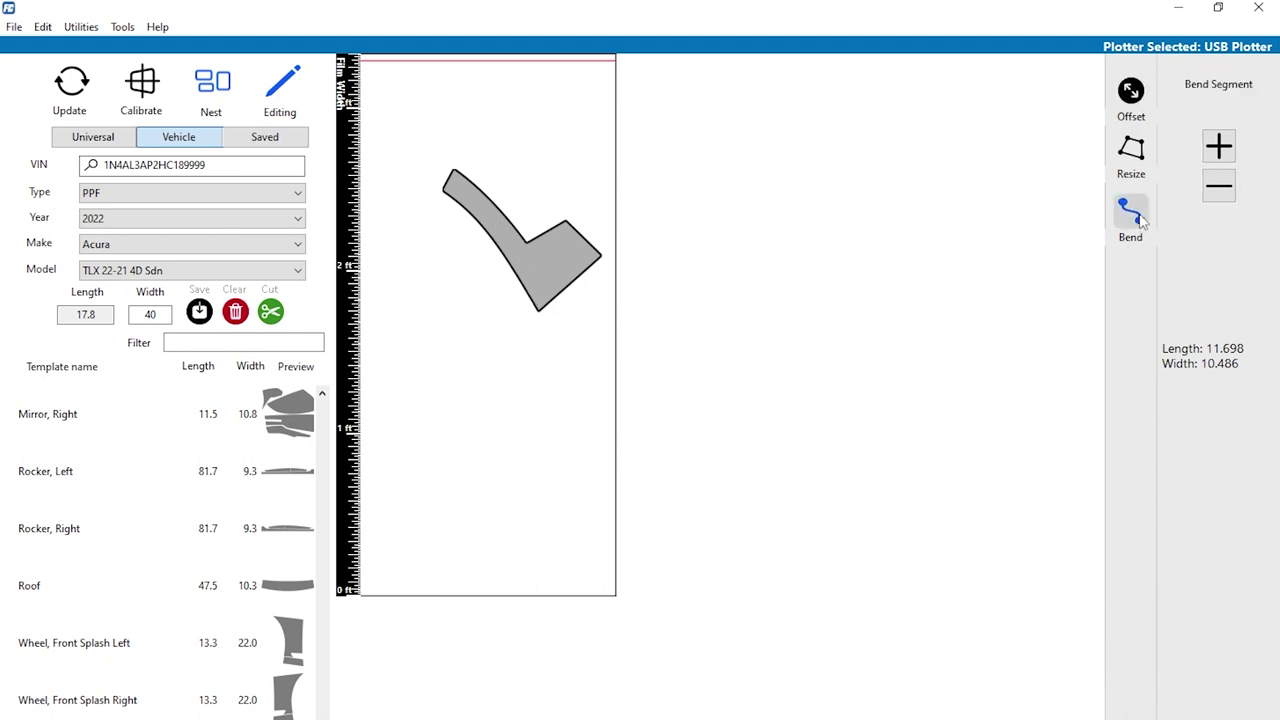
- Edit the check piece's template, bending its upper-left segment four steps up and four back down
{"action": "right_click", "coordinate": [510, 230]}
{"action": "left_click", "coordinate": [512, 233]}
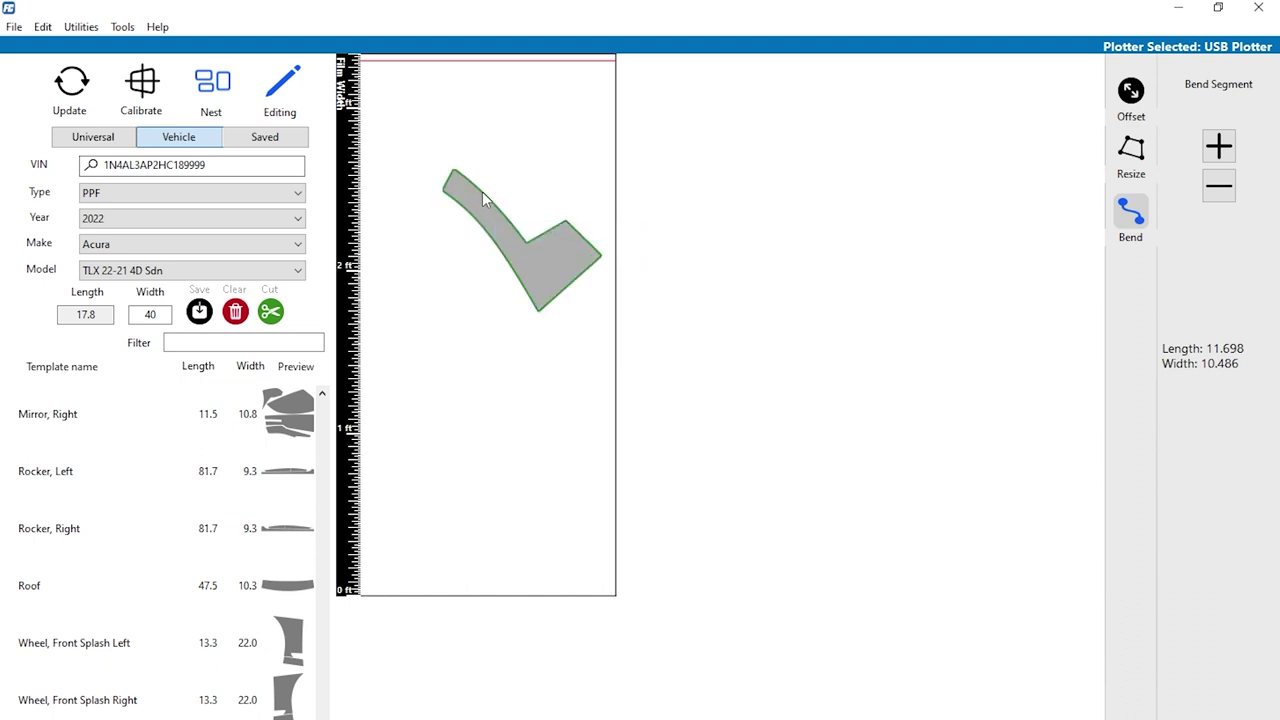
{"action": "left_click", "coordinate": [482, 191]}
{"action": "left_click", "coordinate": [1218, 148]}
{"action": "left_click", "coordinate": [1218, 148]}
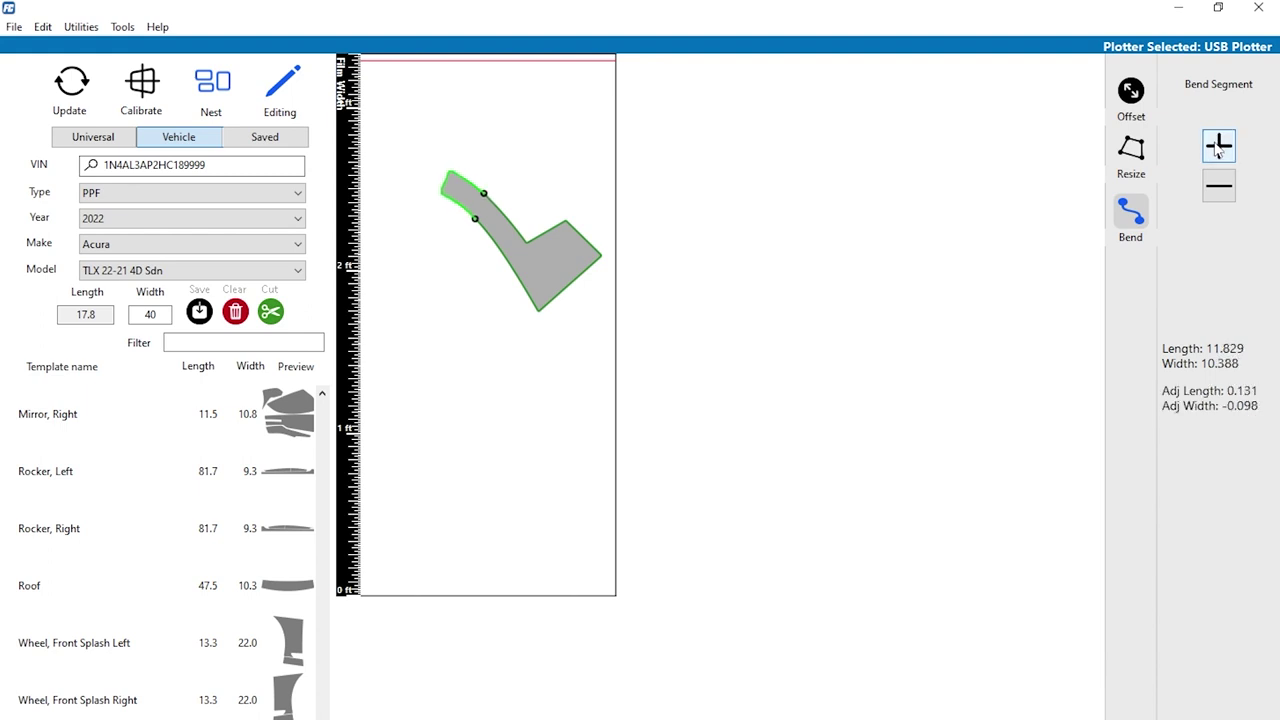
{"action": "left_click", "coordinate": [1218, 146]}
{"action": "left_click", "coordinate": [1218, 146]}
{"action": "left_click", "coordinate": [1219, 188]}
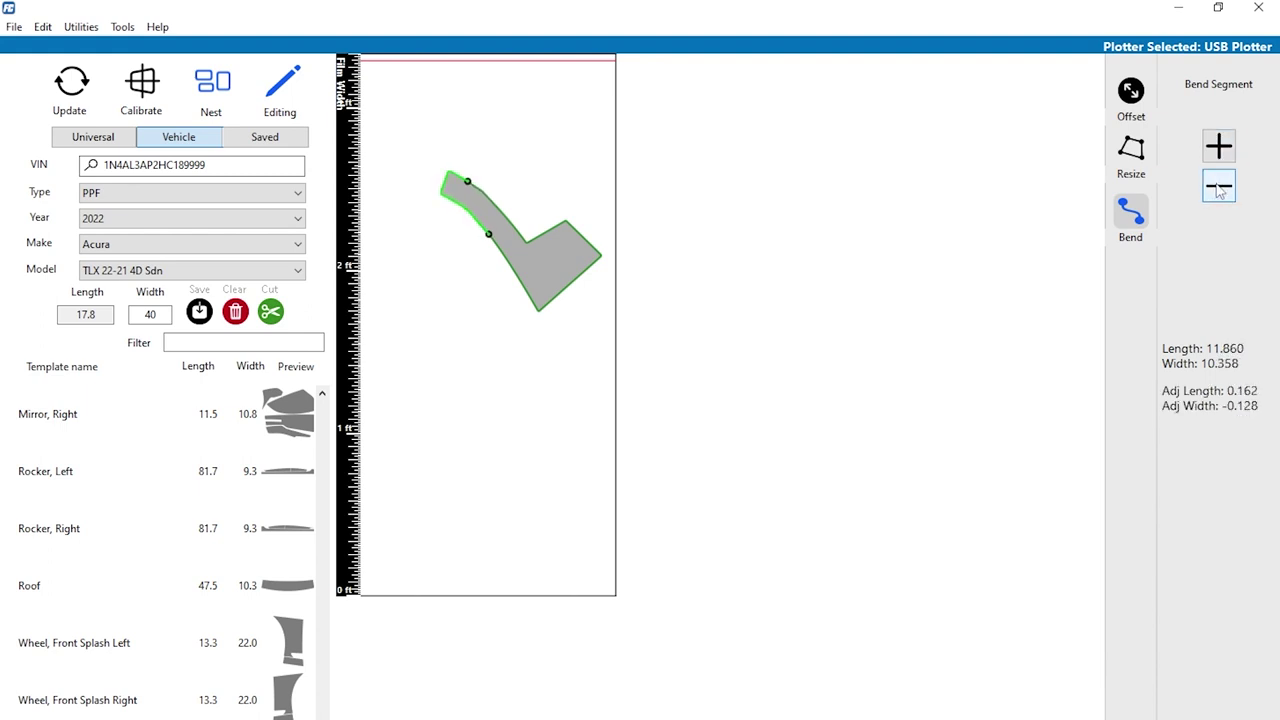
{"action": "left_click", "coordinate": [1219, 188]}
{"action": "left_click", "coordinate": [1219, 188]}
{"action": "left_click", "coordinate": [1219, 188]}
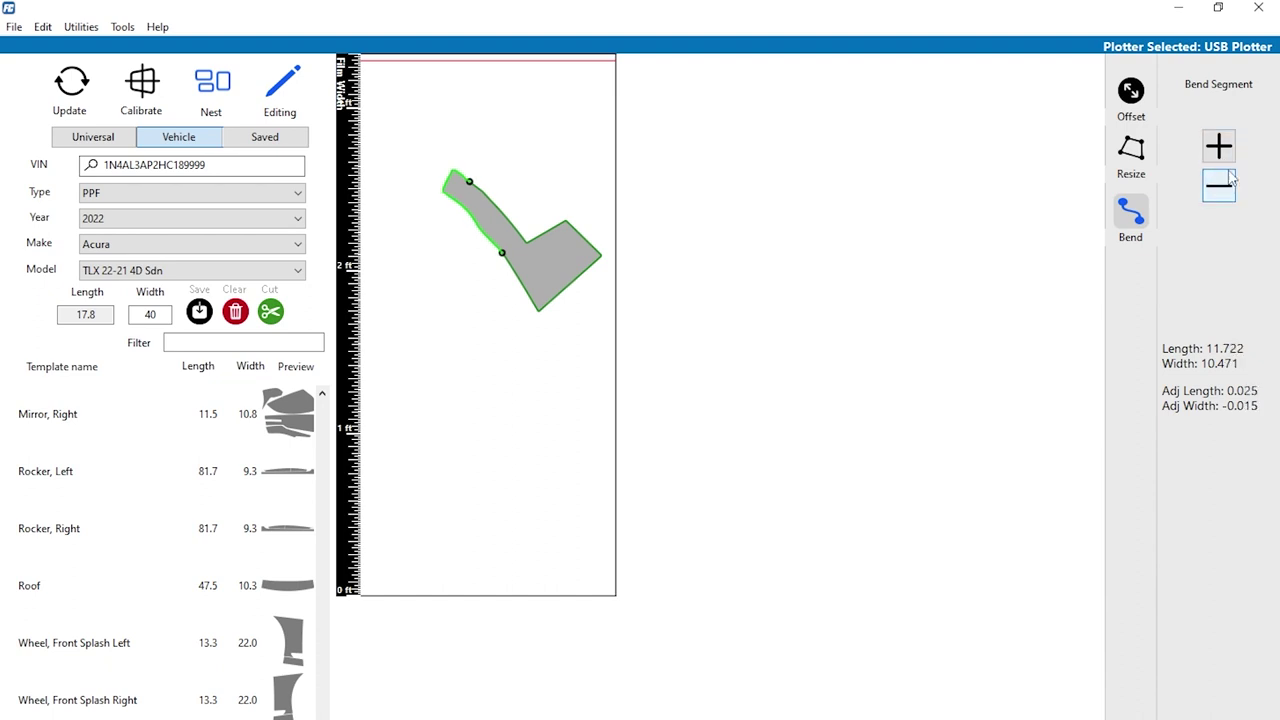
{"action": "left_click", "coordinate": [552, 268]}
- Clear the film, undo to restore the Mirror, Right pieces, and move them to the top
{"action": "key", "text": "Delete"}
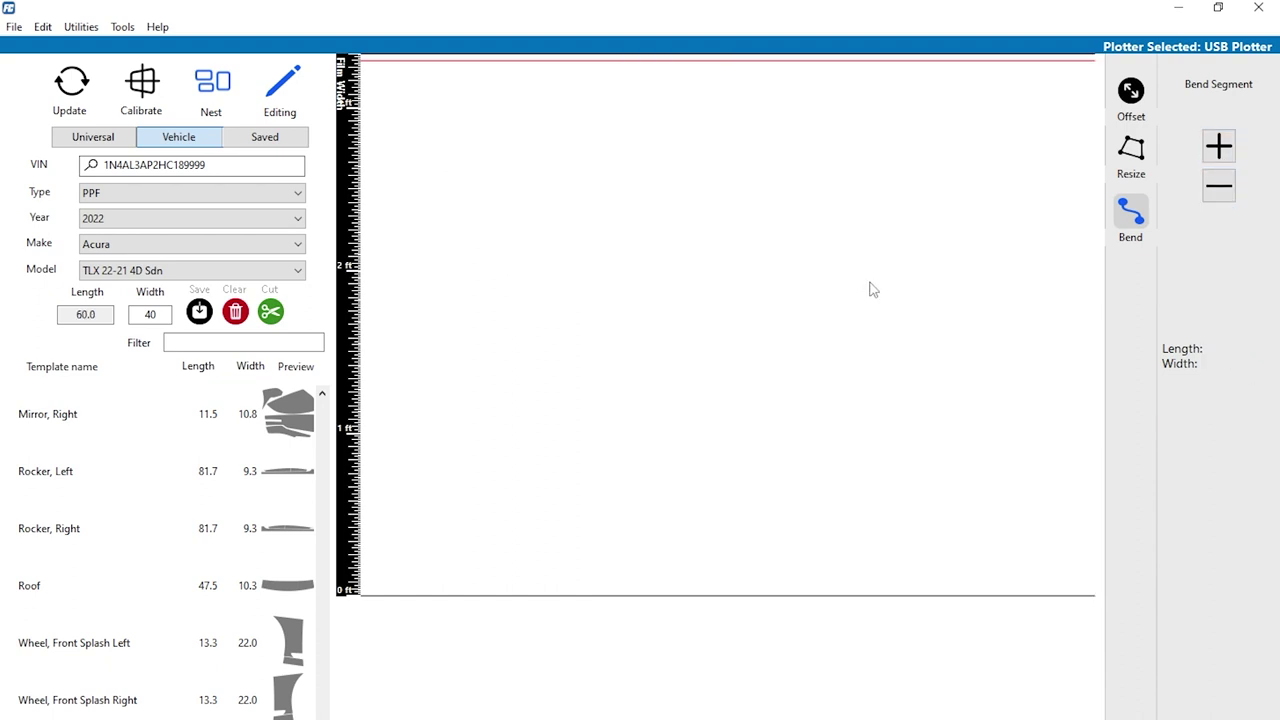
{"action": "key", "text": "ctrl+z"}
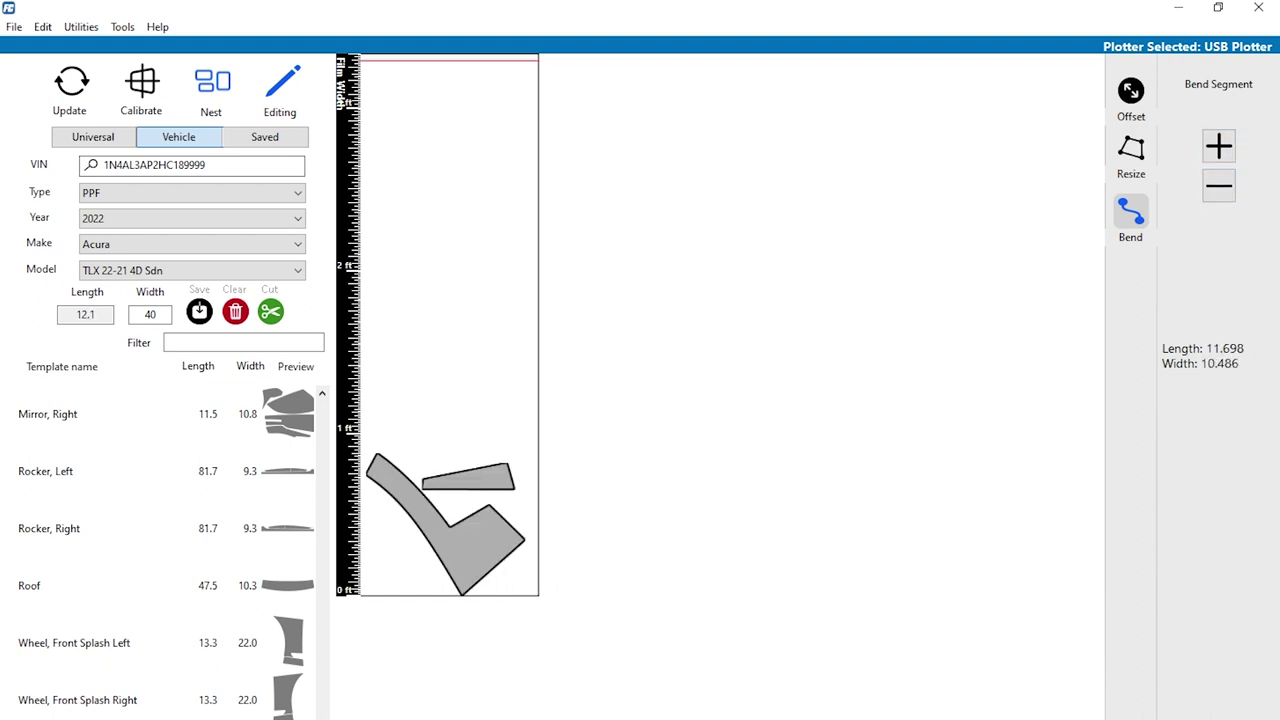
{"action": "left_click_drag", "start_coordinate": [457, 562], "coordinate": [514, 243]}
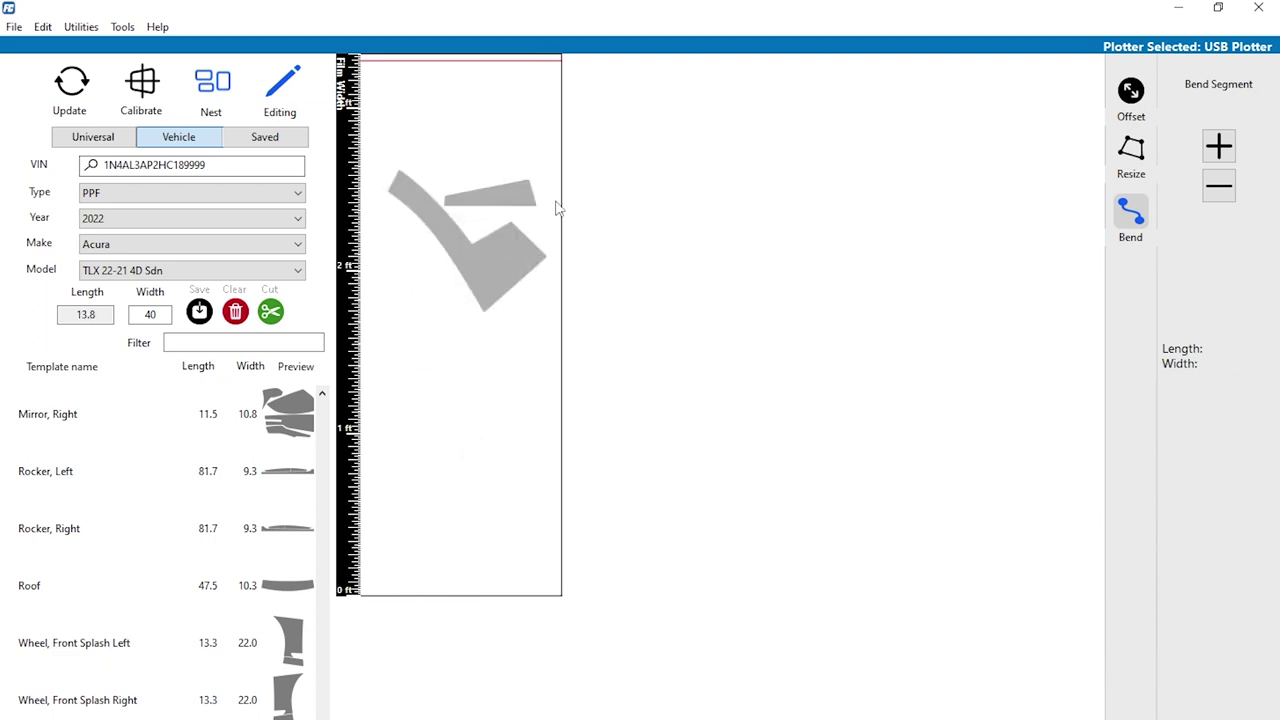
{"action": "left_click", "coordinate": [517, 259]}
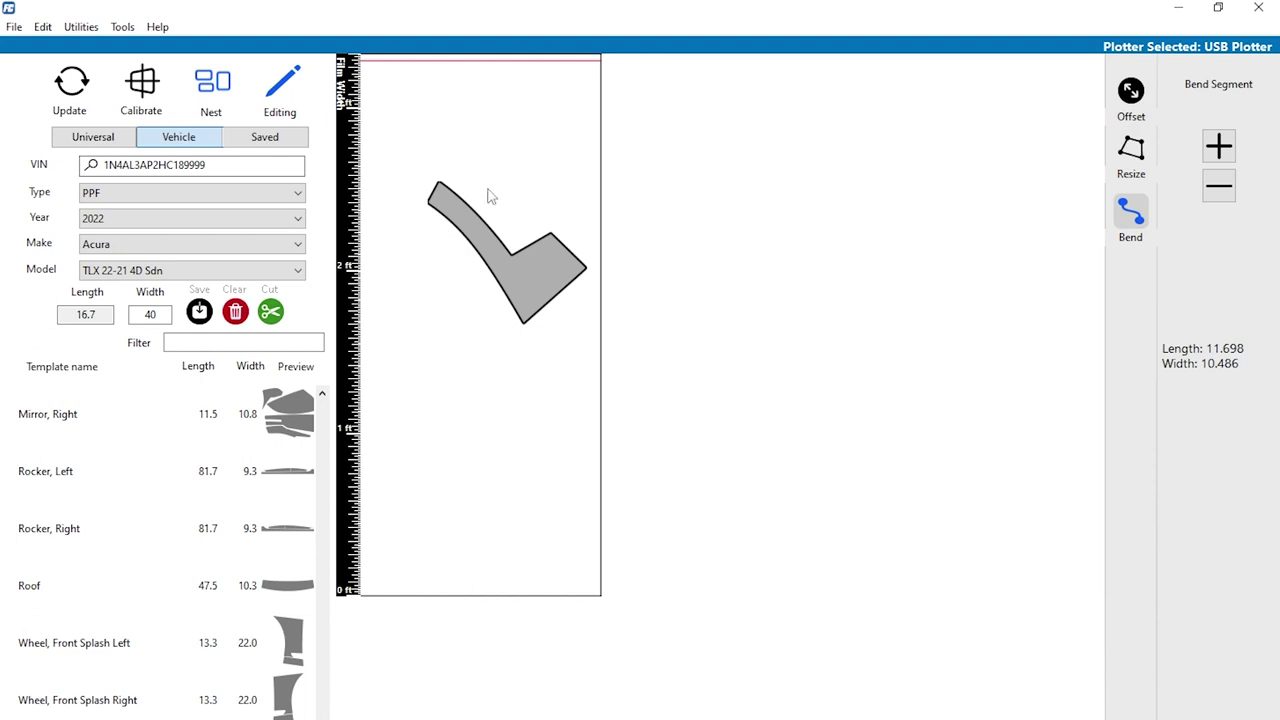
- Resize the checkmark's top-left edge outward by 1/2 inch, making the piece 12.094 by 10.825
{"action": "left_click", "coordinate": [1134, 154]}
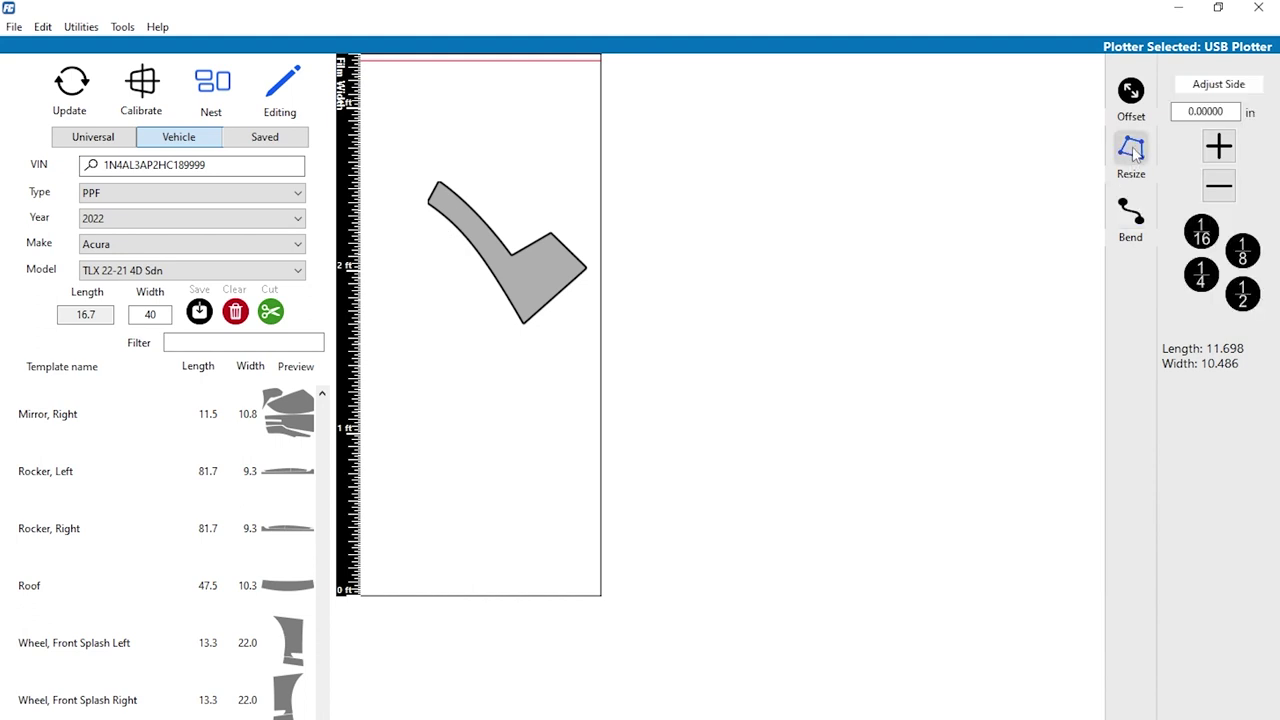
{"action": "right_click", "coordinate": [456, 208]}
{"action": "left_click", "coordinate": [452, 205]}
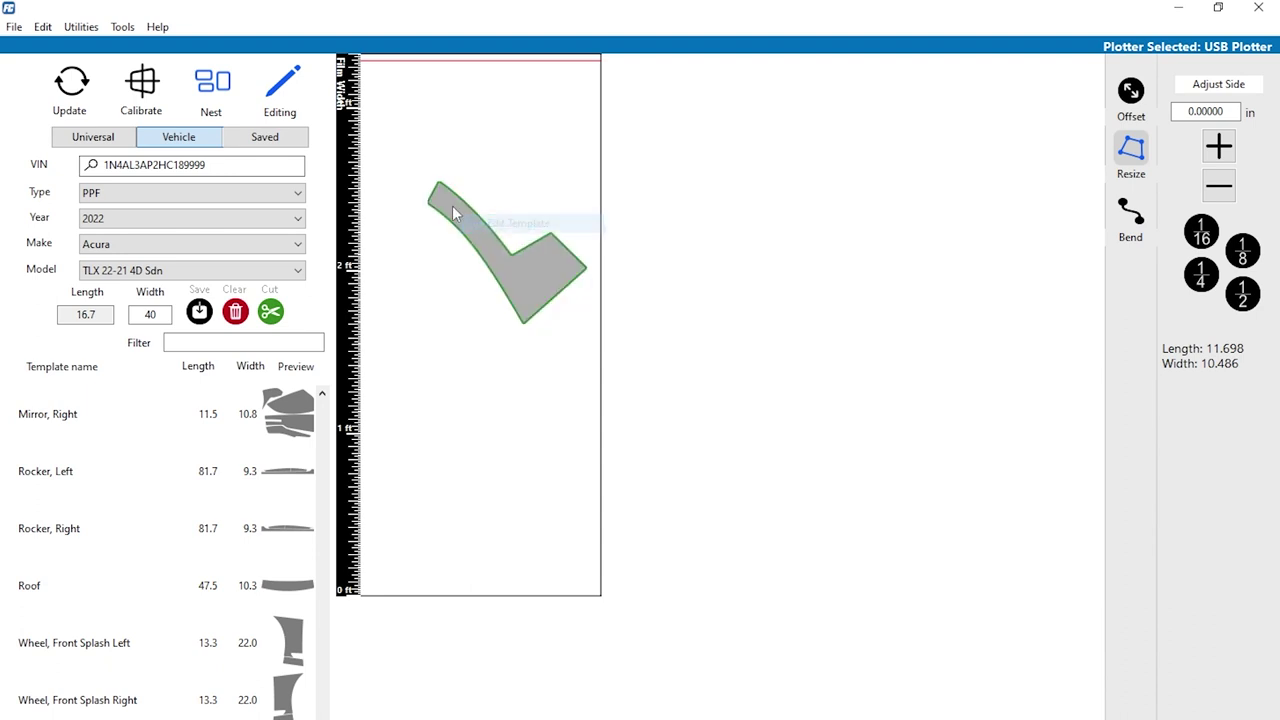
{"action": "left_click", "coordinate": [444, 215]}
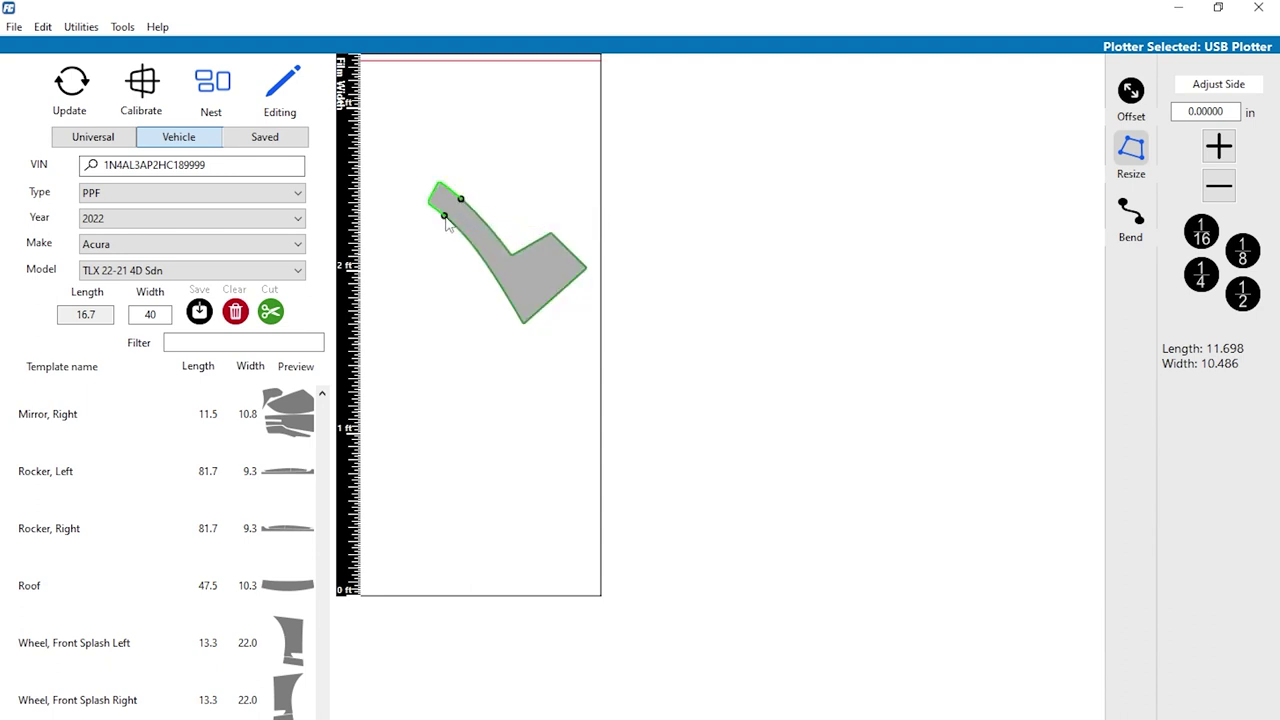
{"action": "left_click", "coordinate": [1243, 293]}
{"action": "left_click", "coordinate": [1219, 147]}
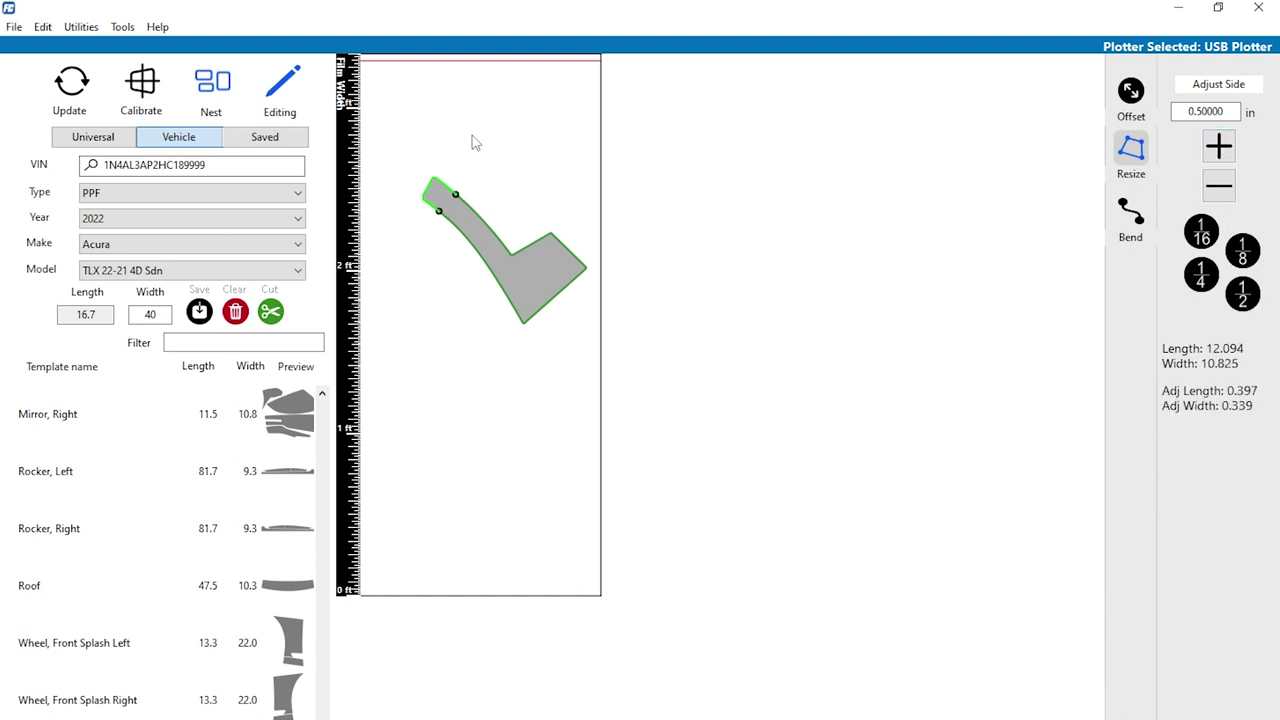
{"action": "left_click", "coordinate": [509, 262]}
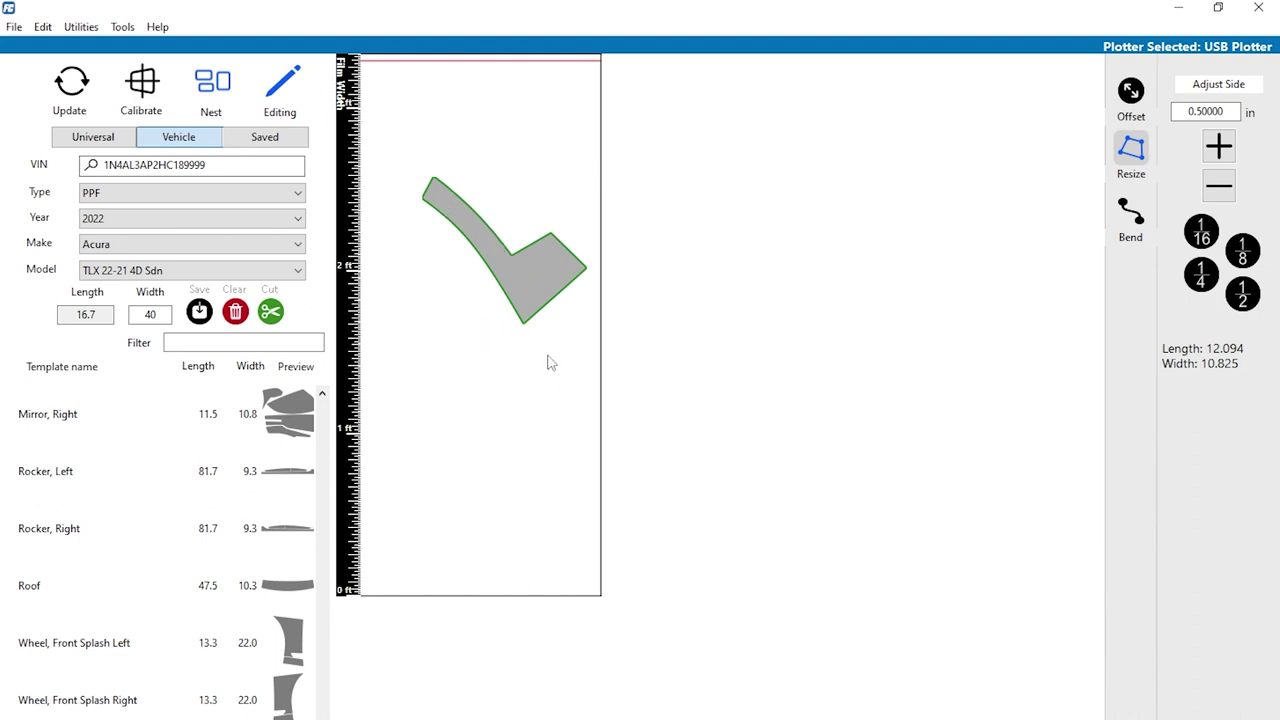
{"action": "left_click", "coordinate": [577, 287]}
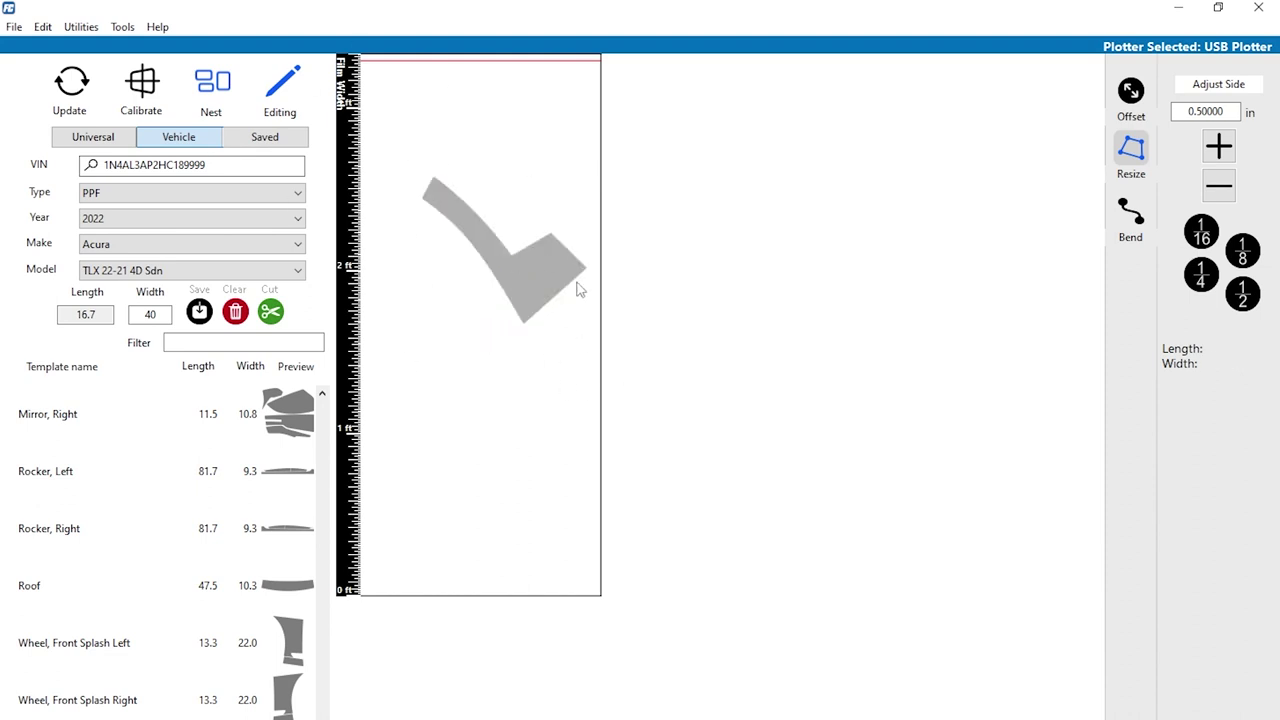
- Offset the whole checkmark outline outward by 1/4 inch, growing it to 12.596 by 11.326
{"action": "left_click", "coordinate": [1131, 92]}
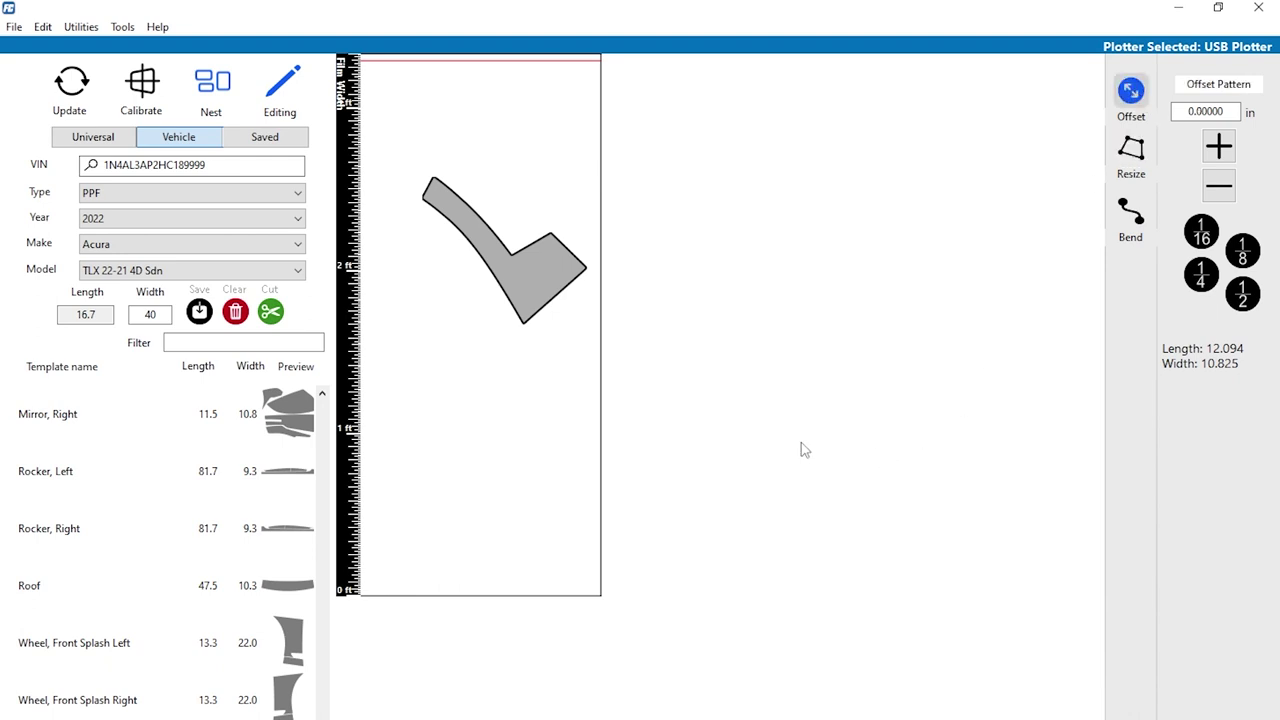
{"action": "right_click", "coordinate": [533, 277]}
{"action": "left_click", "coordinate": [570, 288]}
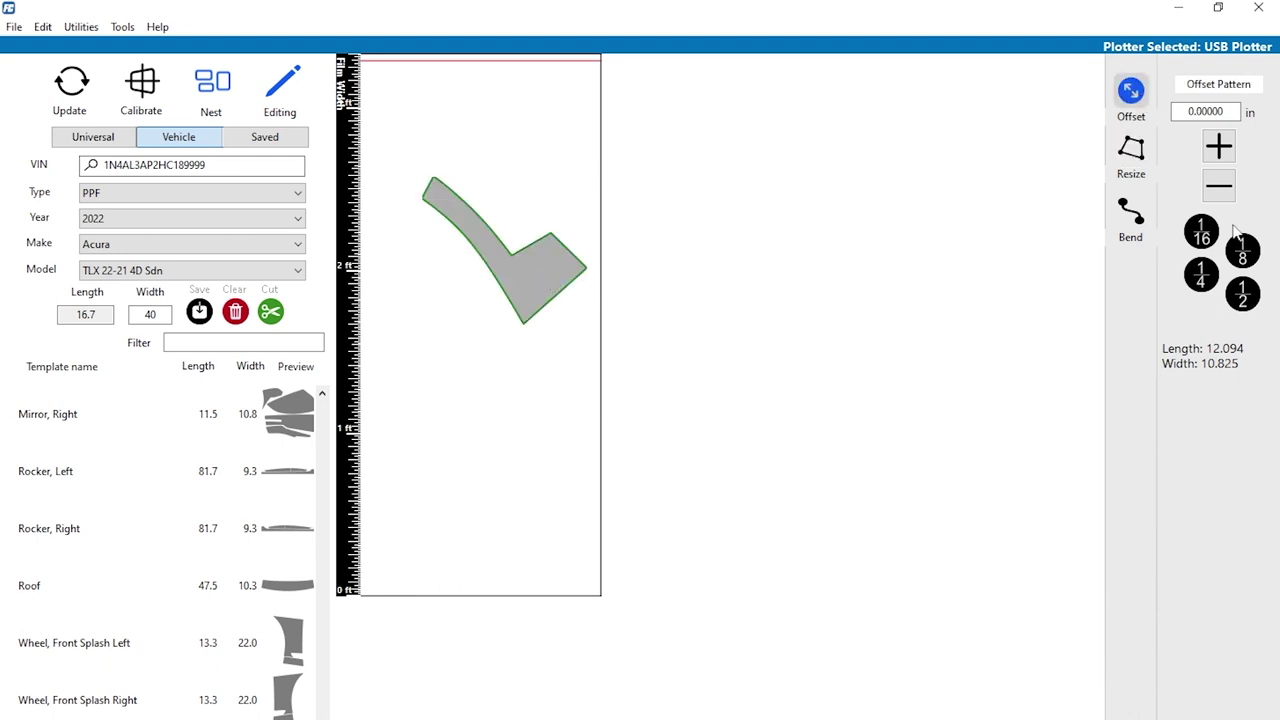
{"action": "left_click", "coordinate": [1202, 276]}
{"action": "left_click", "coordinate": [1218, 146]}
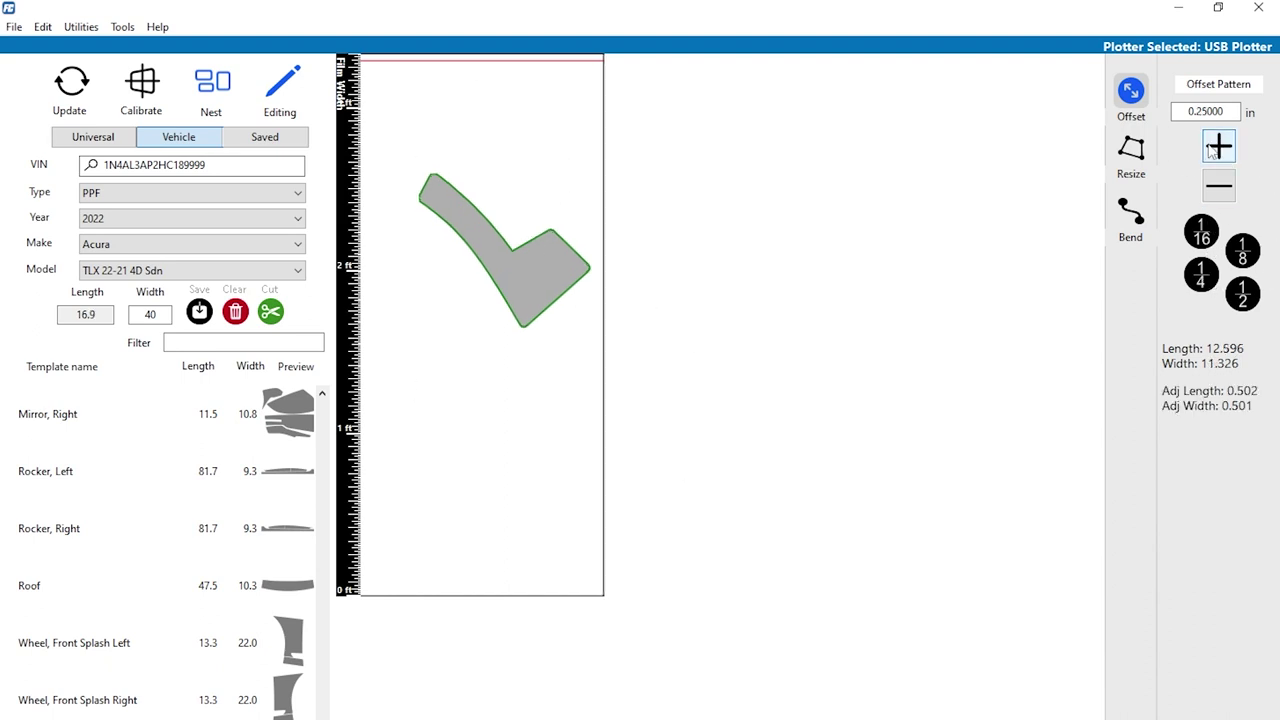
{"action": "left_click", "coordinate": [510, 272]}
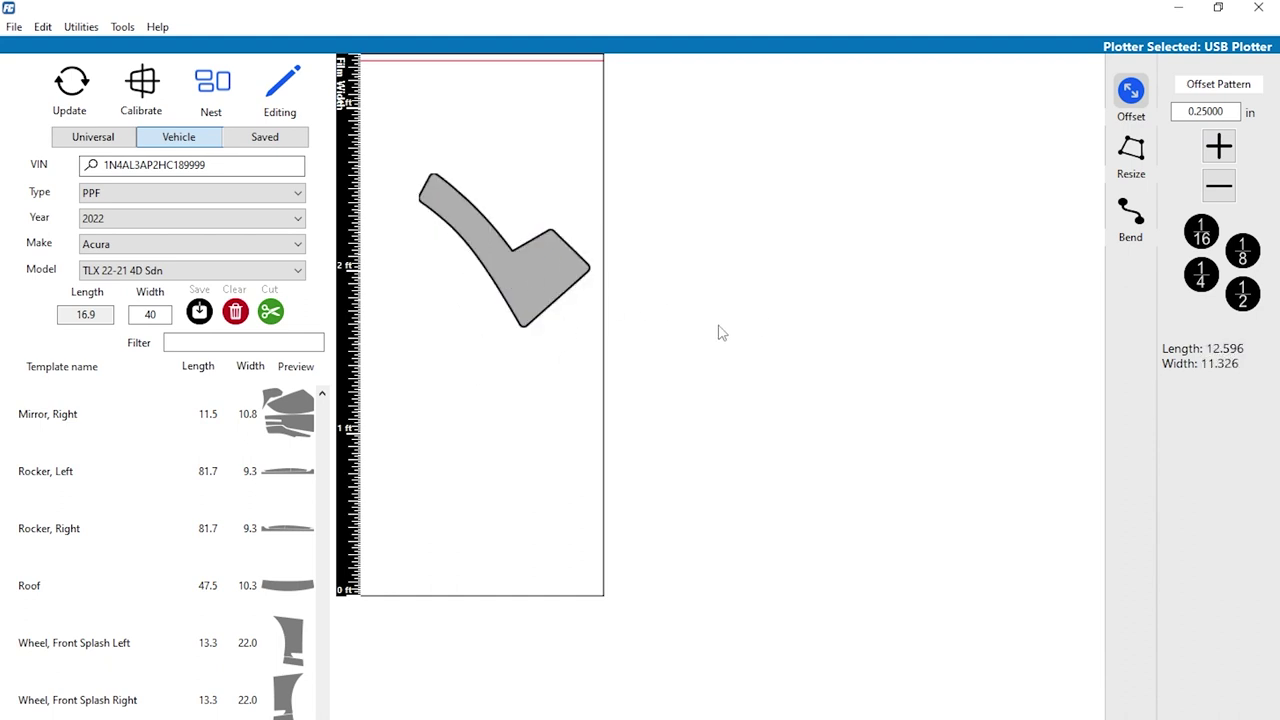
{"action": "right_click", "coordinate": [461, 219]}
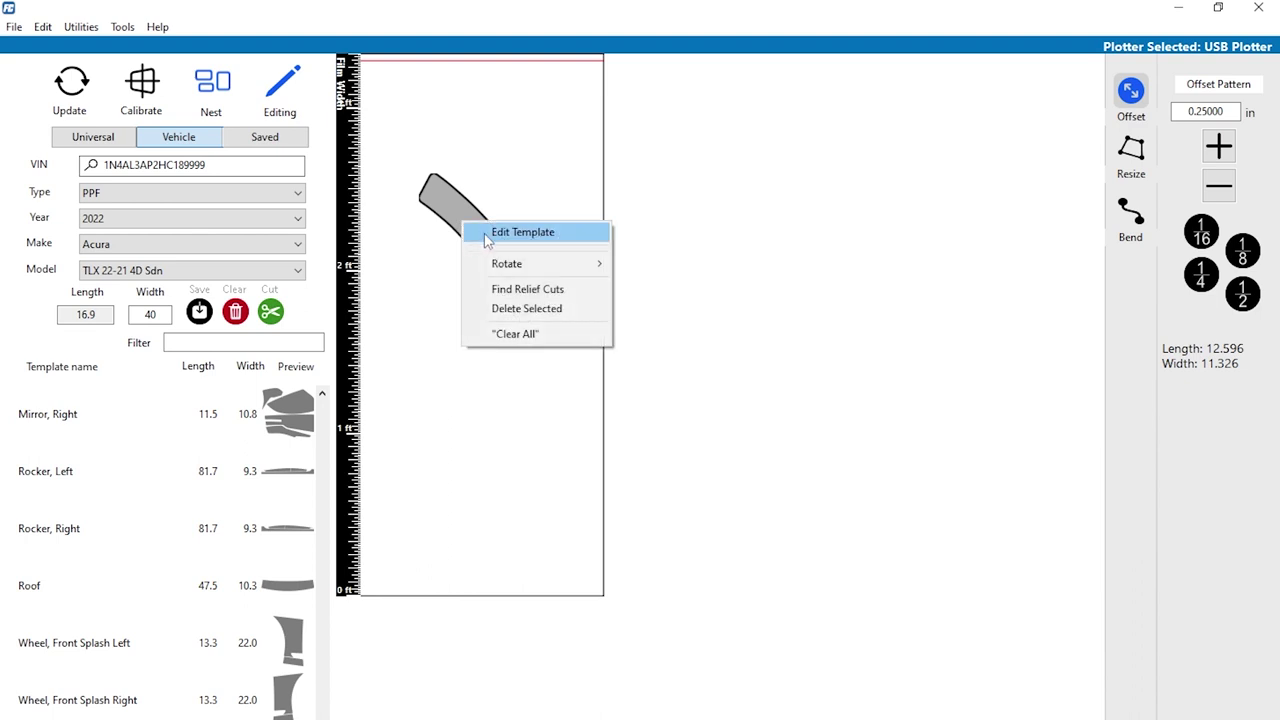
- Separate a small piece from the checkmark template between points on its upper and left edges
{"action": "left_click", "coordinate": [524, 233]}
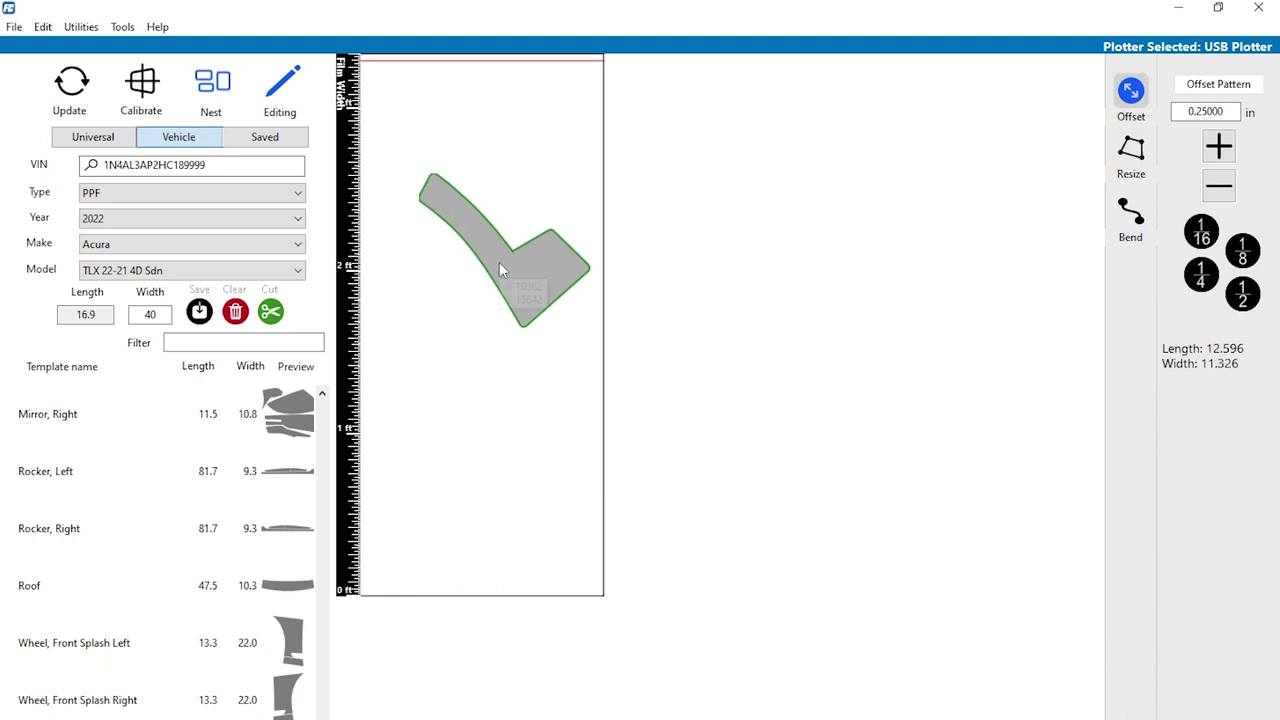
{"action": "right_click", "coordinate": [471, 205]}
{"action": "left_click", "coordinate": [463, 201]}
{"action": "left_click", "coordinate": [444, 220]}
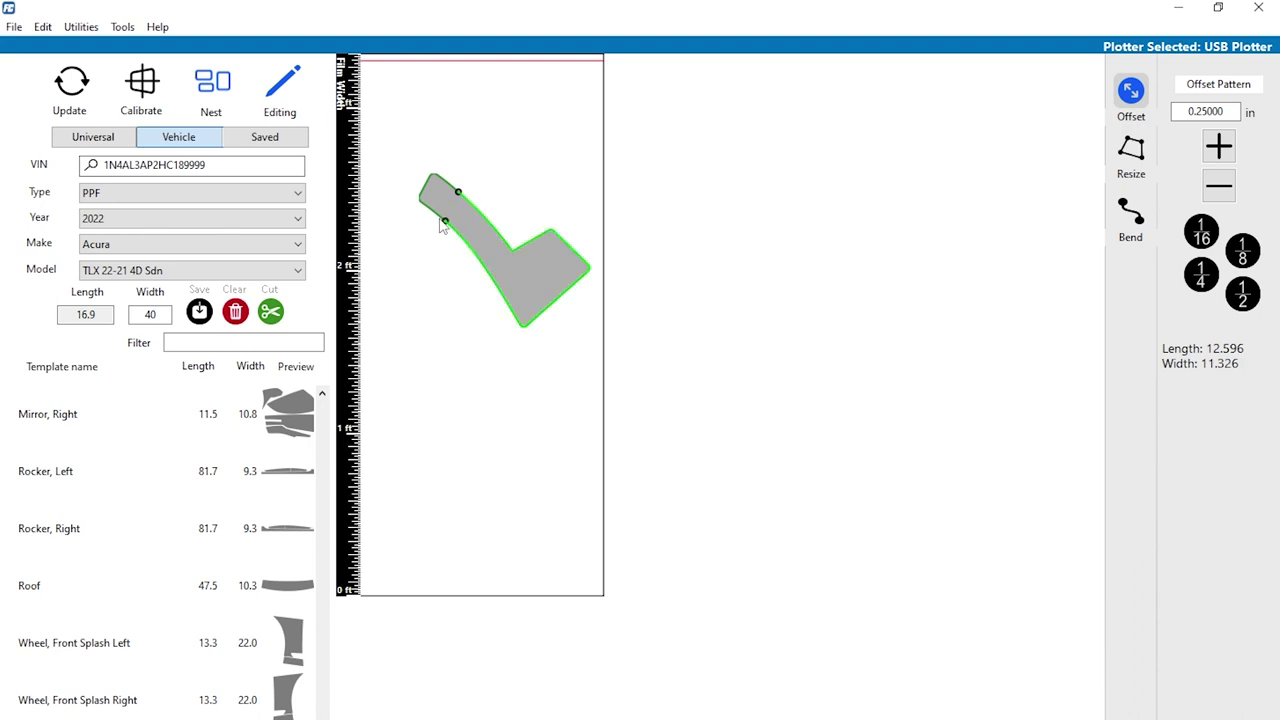
{"action": "right_click", "coordinate": [458, 213]}
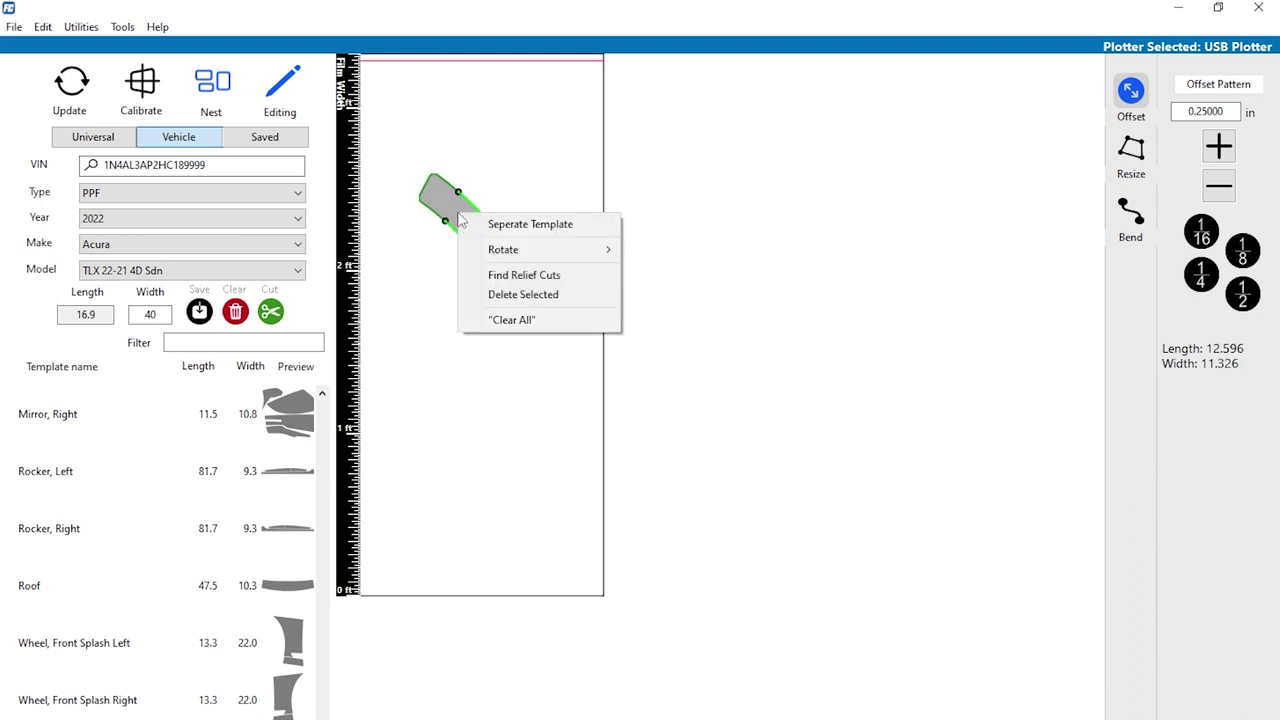
{"action": "left_click", "coordinate": [540, 230]}
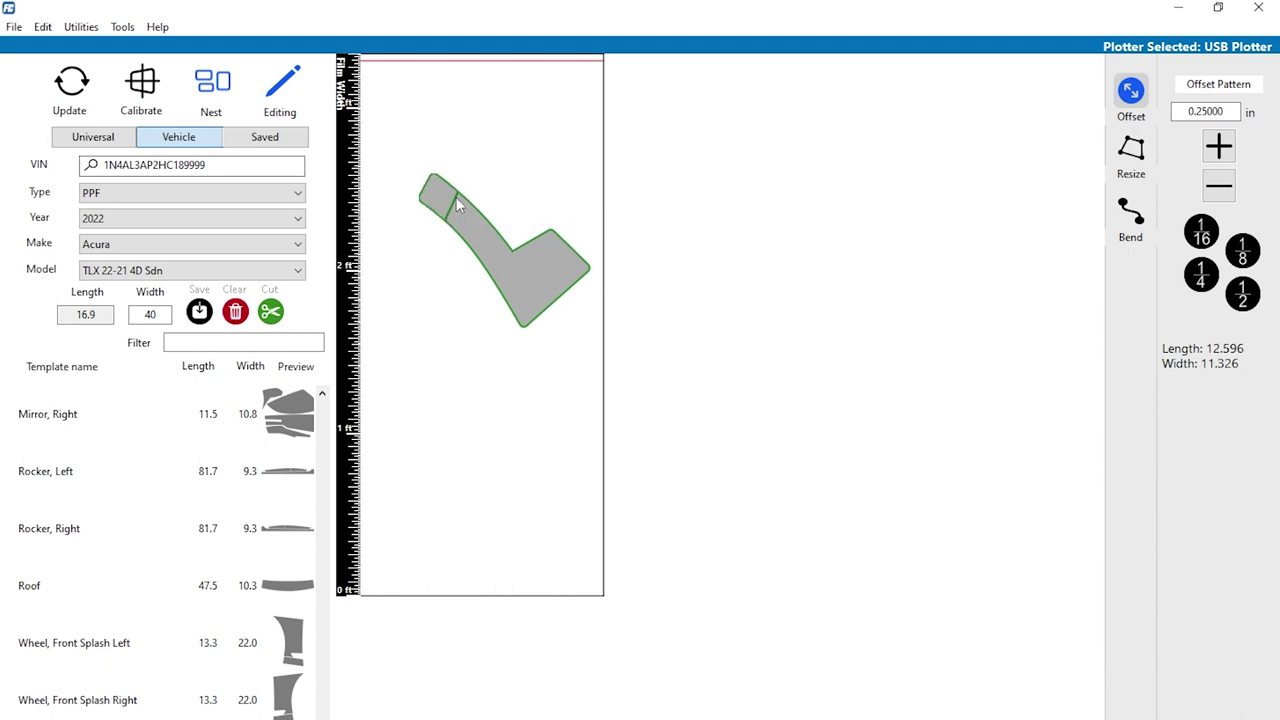
{"action": "left_click", "coordinate": [557, 270]}
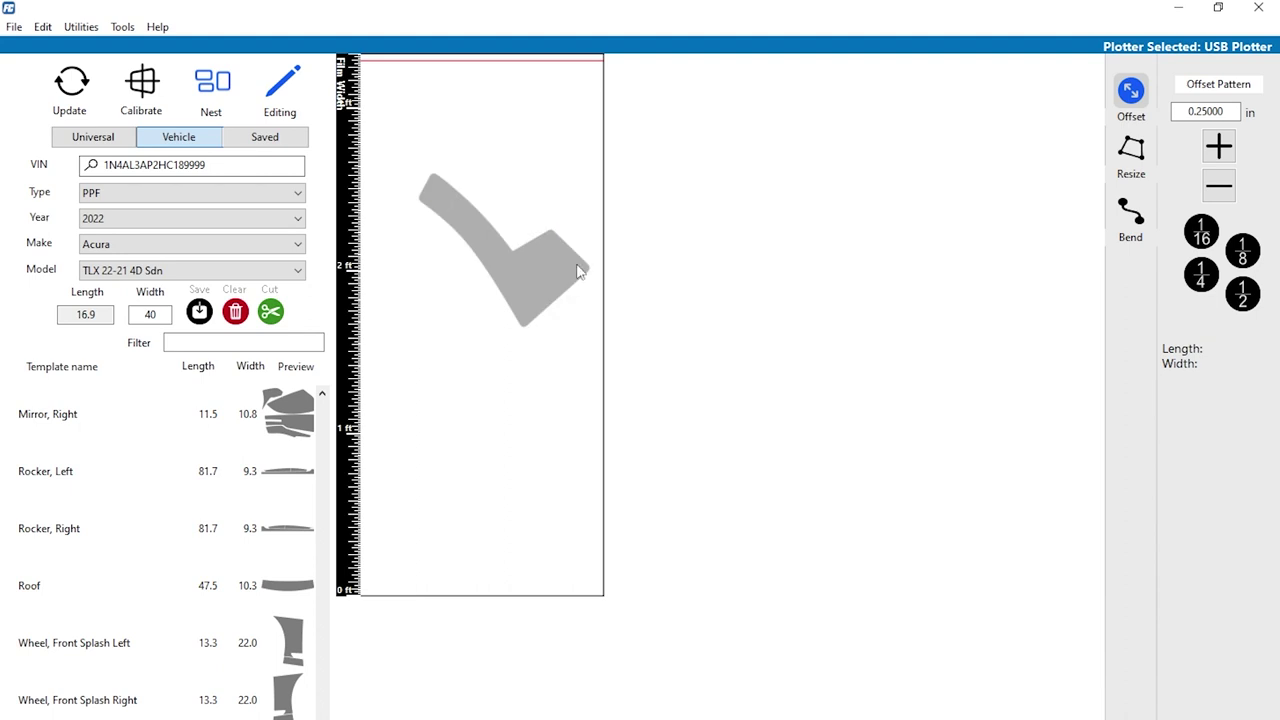
- Move the two pieces apart, then delete both the main checkmark and the small diamond
{"action": "left_click_drag", "start_coordinate": [440, 198], "coordinate": [384, 412]}
{"action": "left_click_drag", "start_coordinate": [493, 390], "coordinate": [428, 360]}
{"action": "left_click_drag", "start_coordinate": [403, 417], "coordinate": [401, 385]}
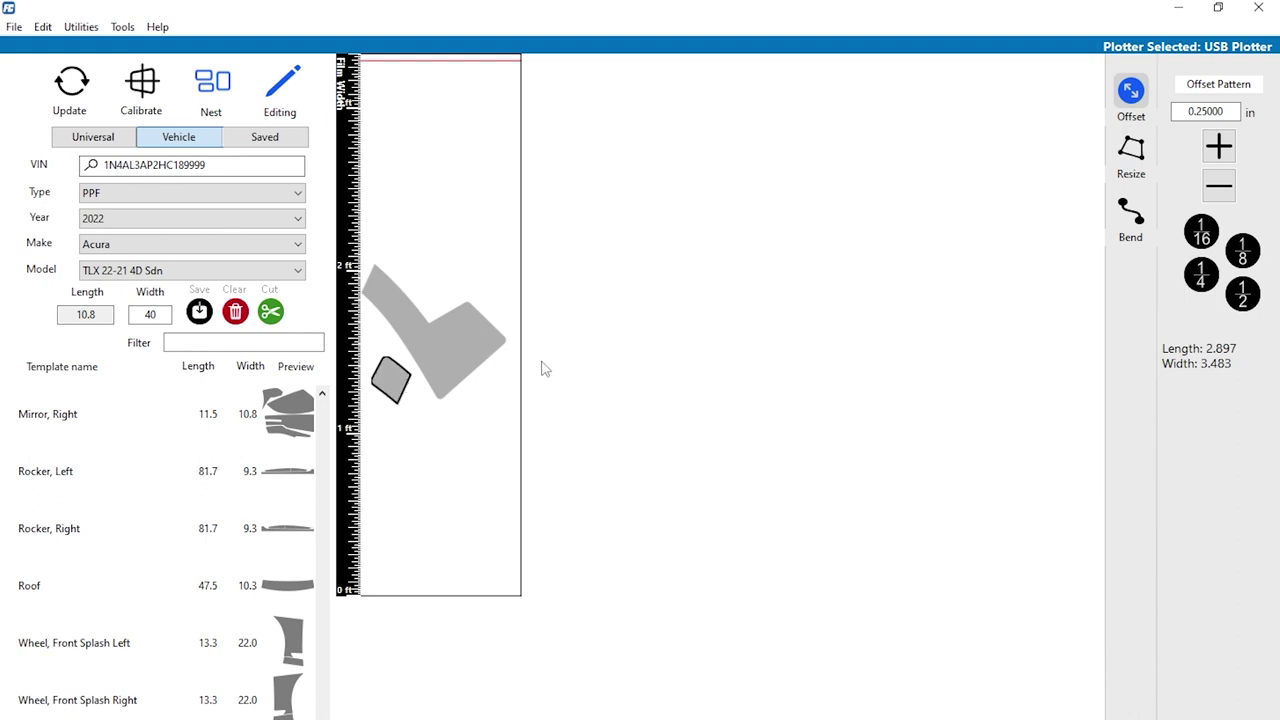
{"action": "left_click", "coordinate": [433, 349]}
{"action": "key", "text": "Delete"}
{"action": "left_click", "coordinate": [390, 380]}
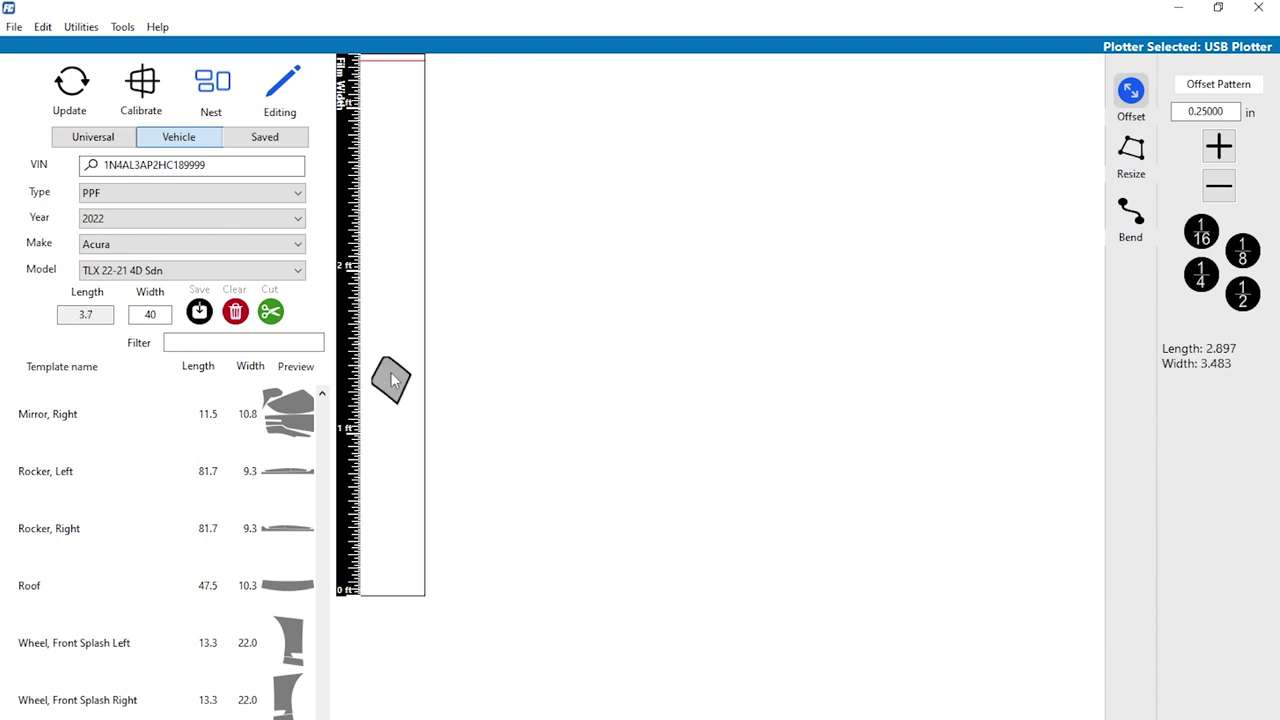
{"action": "key", "text": "Delete"}
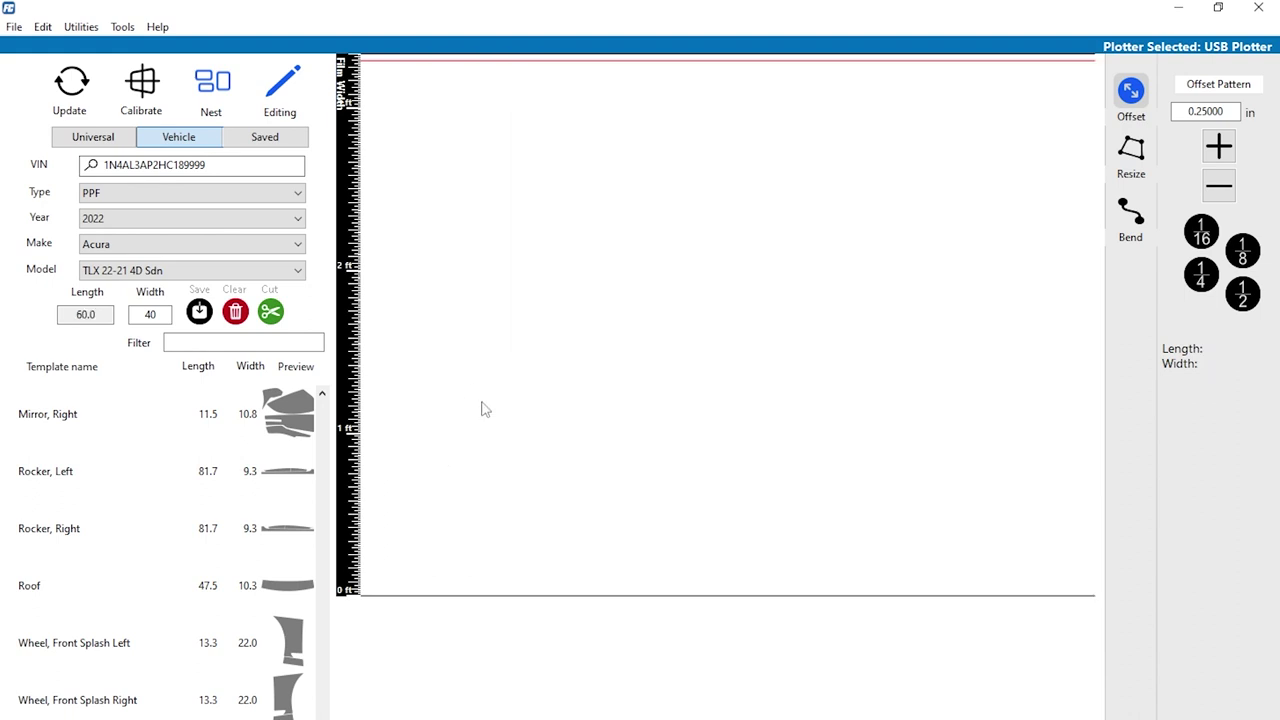
- Change the model year and retype the VIN's last digit '9' to decode the 2017 Nissan Altima
{"action": "left_click", "coordinate": [170, 219]}
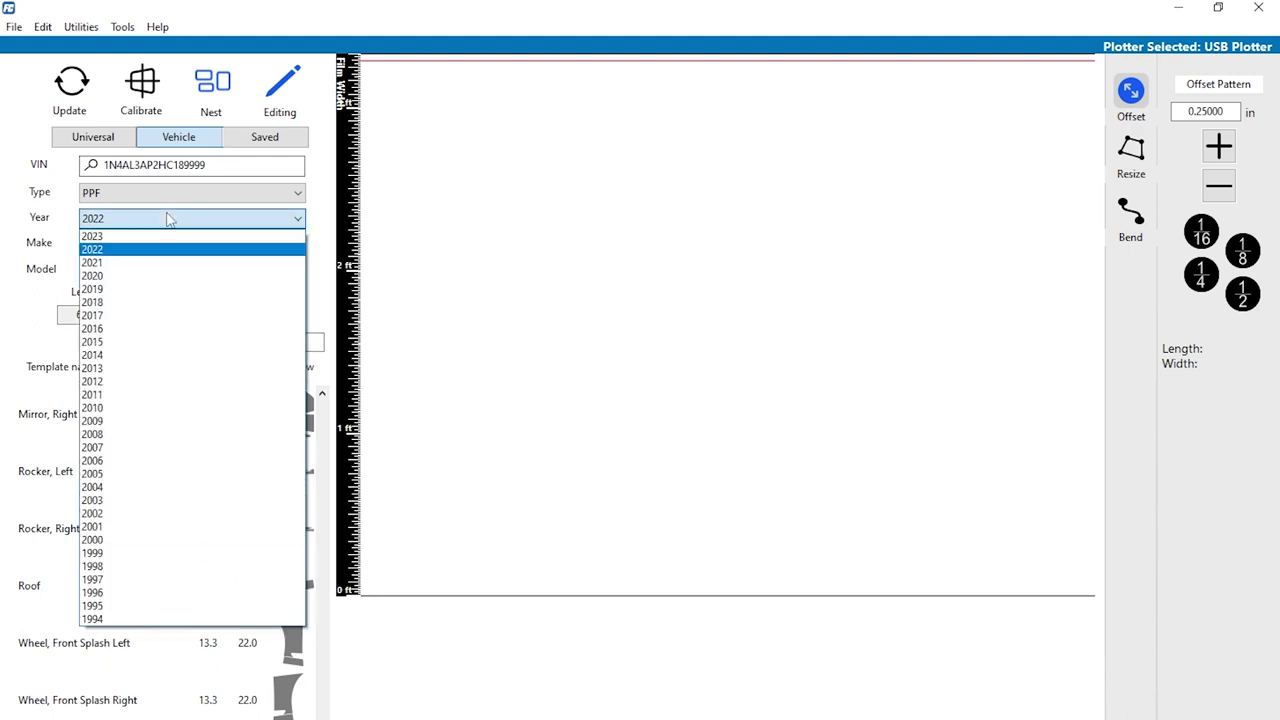
{"action": "left_click", "coordinate": [148, 263]}
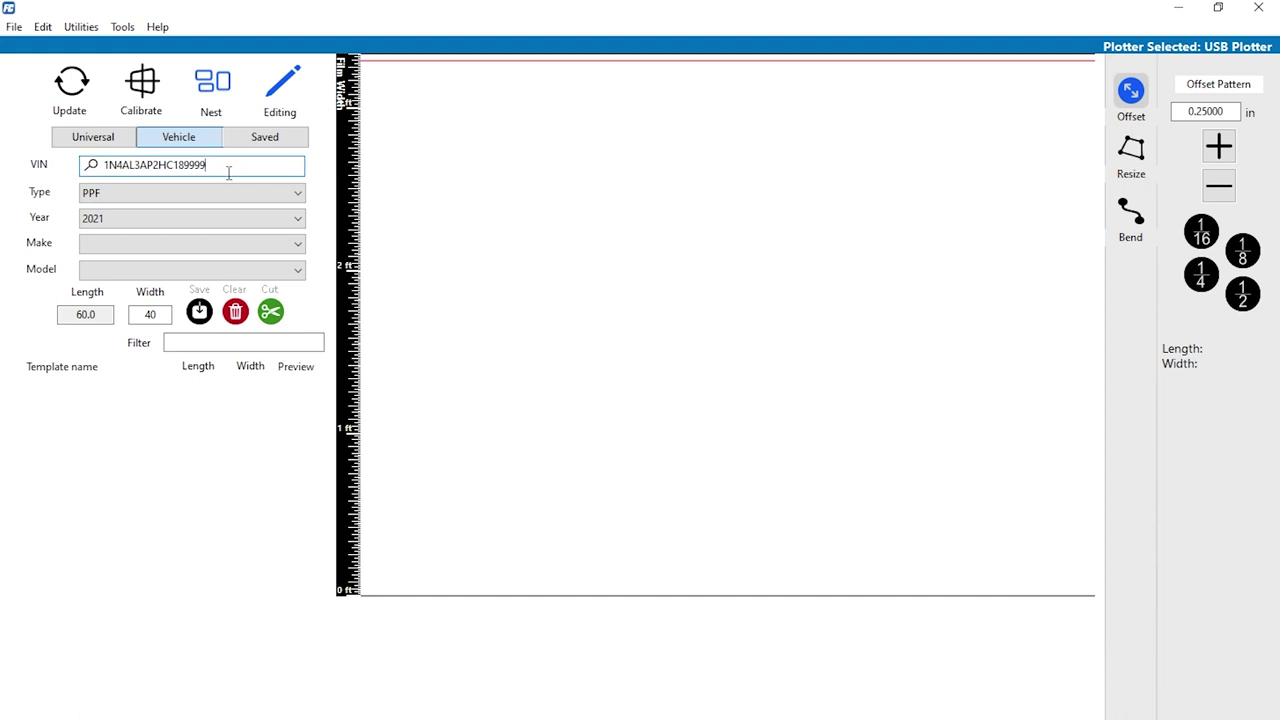
{"action": "key", "text": "BackSpace"}
{"action": "type", "text": "9"}
- Switch the film type to Tint and place the Back Glass, 1 piece pattern
{"action": "left_click", "coordinate": [143, 198]}
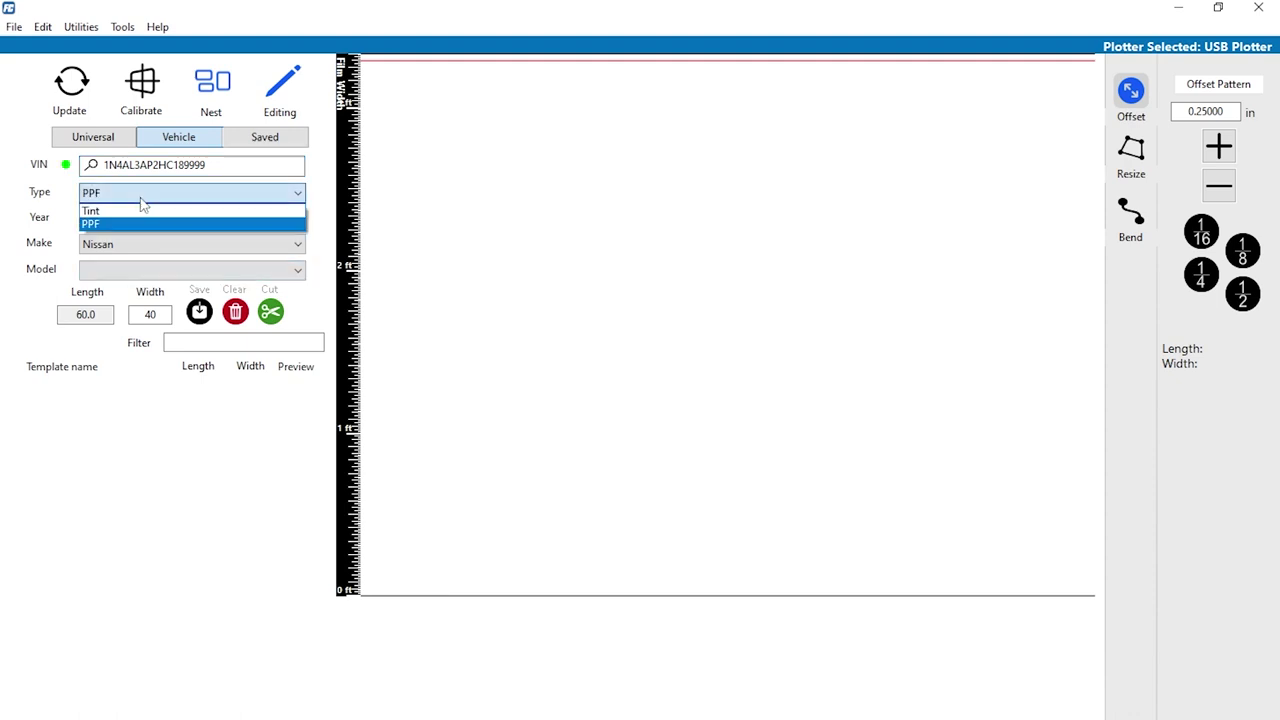
{"action": "left_click", "coordinate": [129, 210]}
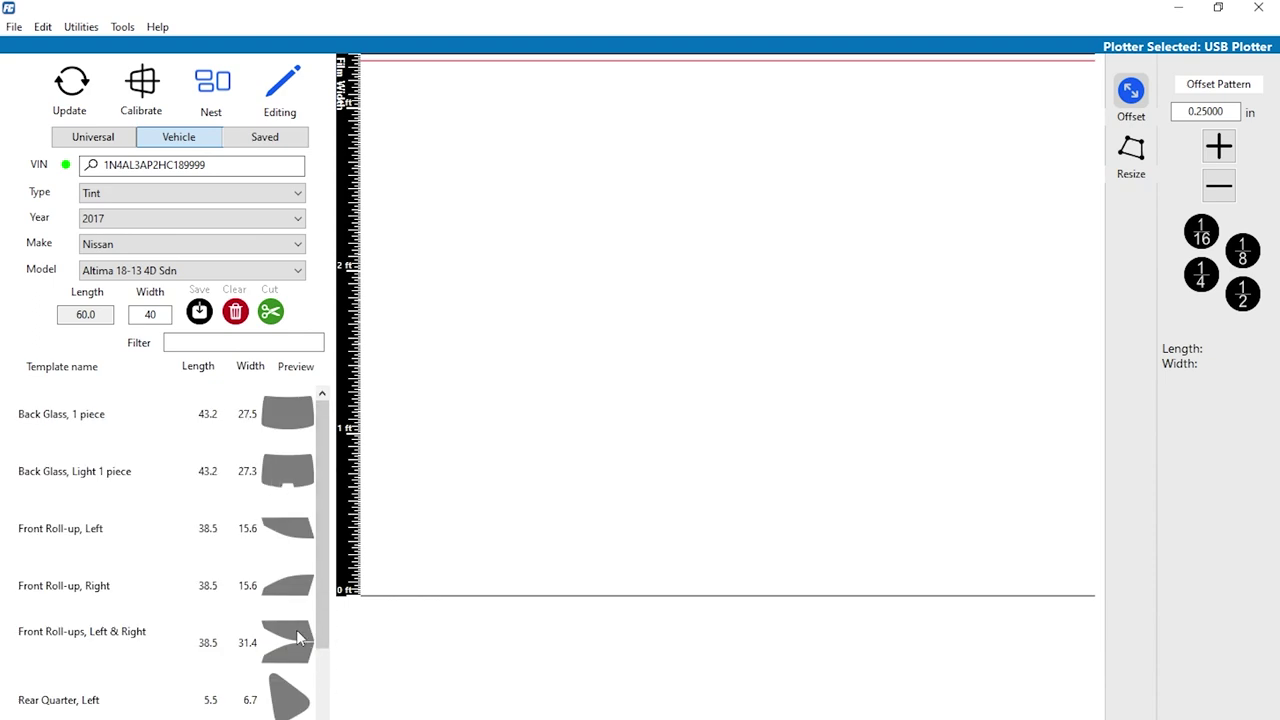
{"action": "left_click", "coordinate": [291, 414]}
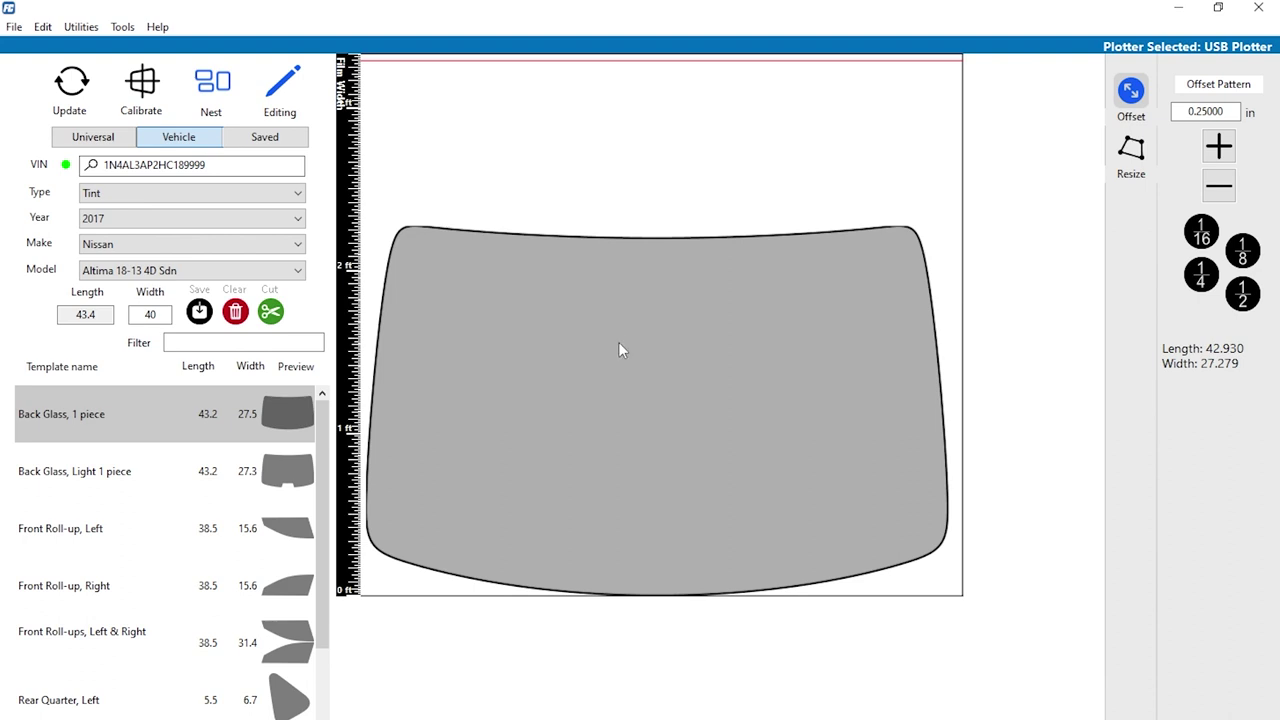
- Move the back glass pattern up and widen its right side by half an inch to 42.775 by 27.695
{"action": "mouse_move", "coordinate": [618, 342]}
{"action": "left_mouse_down"}
{"action": "mouse_move", "coordinate": [633, 277]}
{"action": "mouse_move", "coordinate": [810, 284]}
{"action": "mouse_move", "coordinate": [835, 298]}
{"action": "left_mouse_up"}
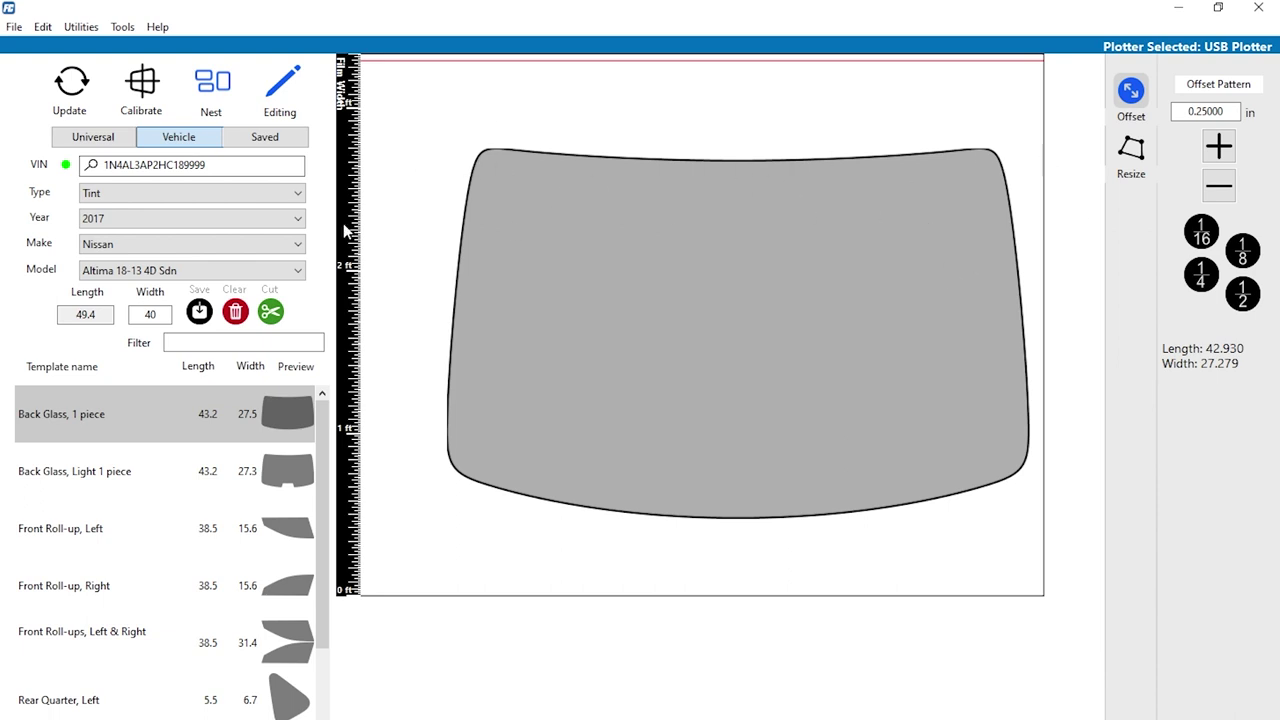
{"action": "left_click", "coordinate": [1131, 153]}
{"action": "right_click", "coordinate": [485, 212]}
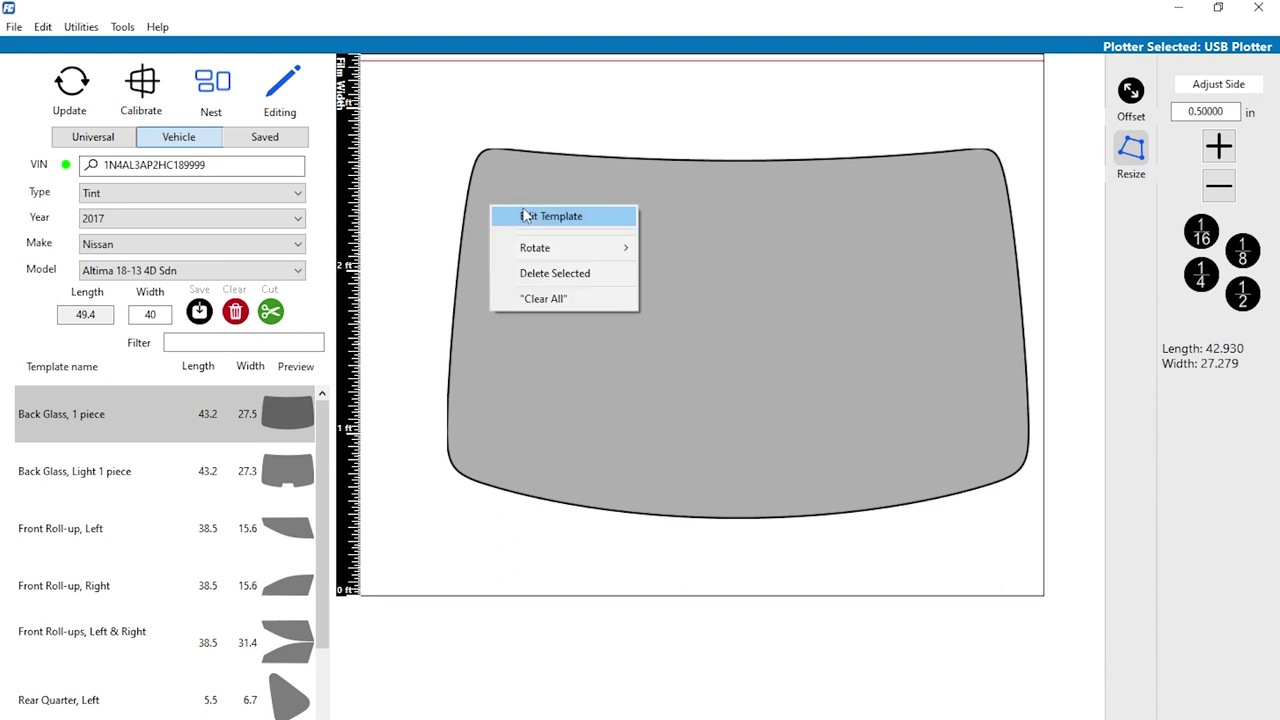
{"action": "left_click", "coordinate": [491, 216]}
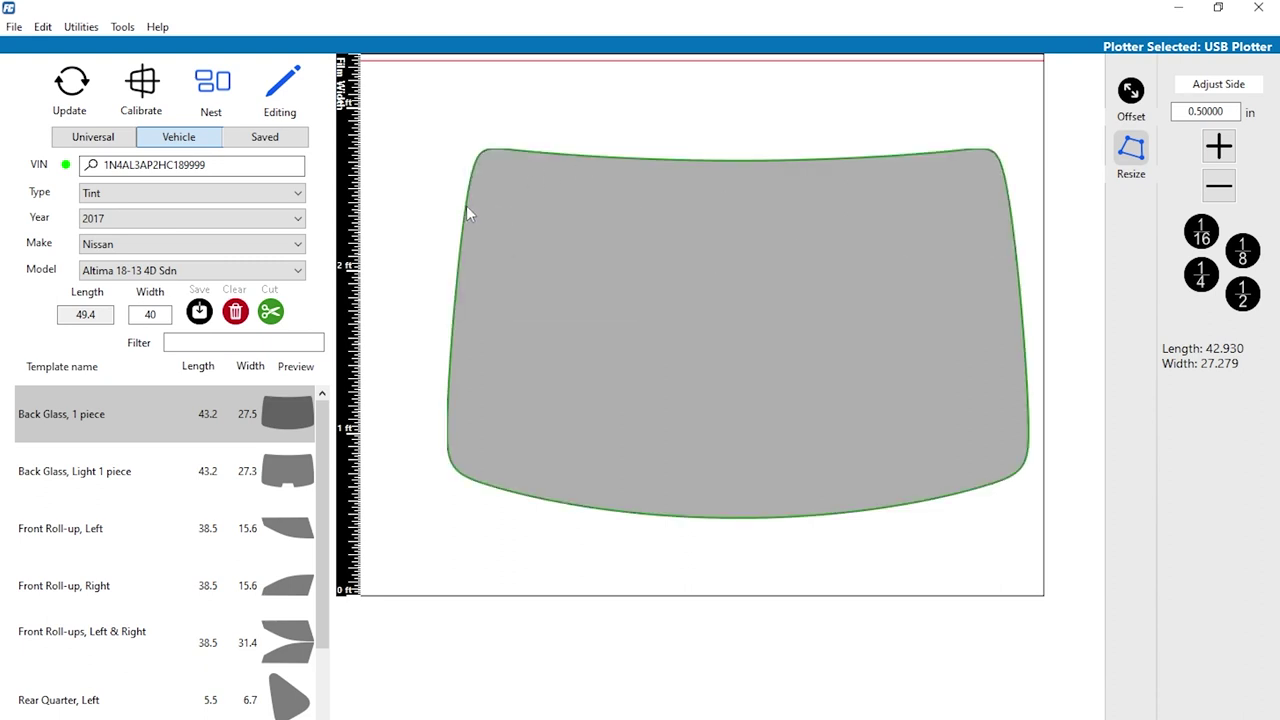
{"action": "left_click", "coordinate": [1012, 216]}
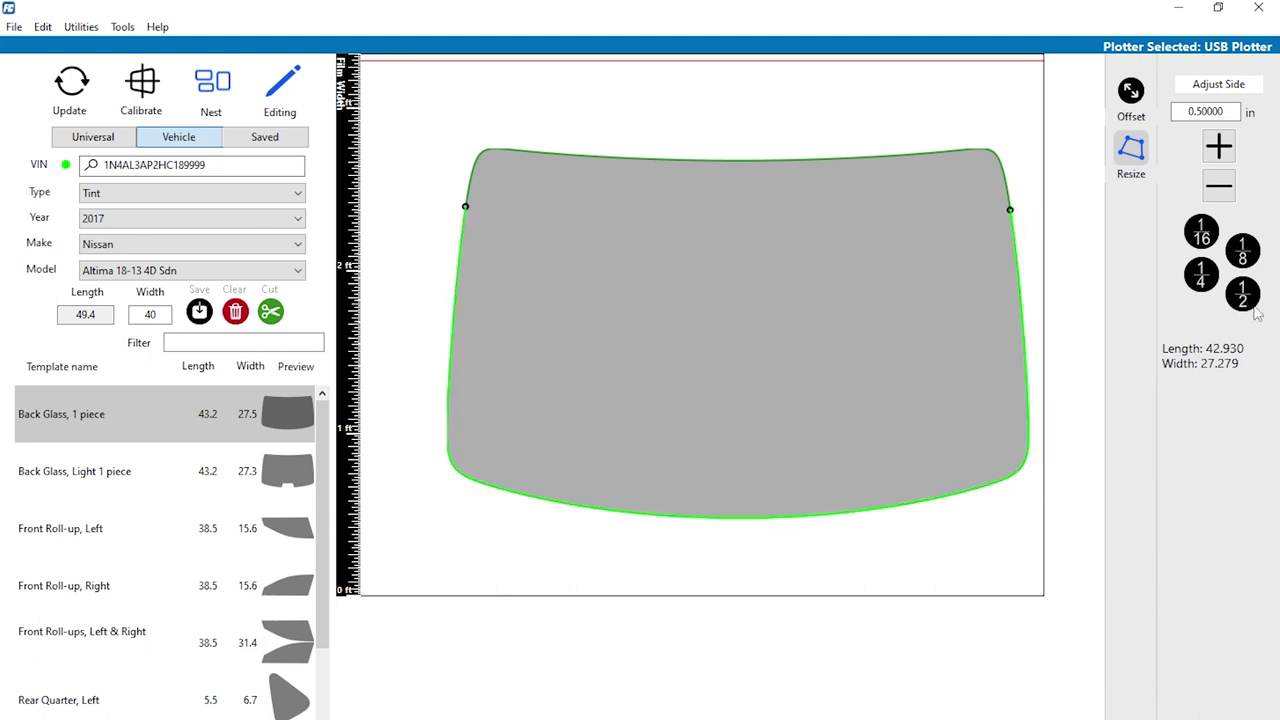
{"action": "left_click", "coordinate": [1219, 147]}
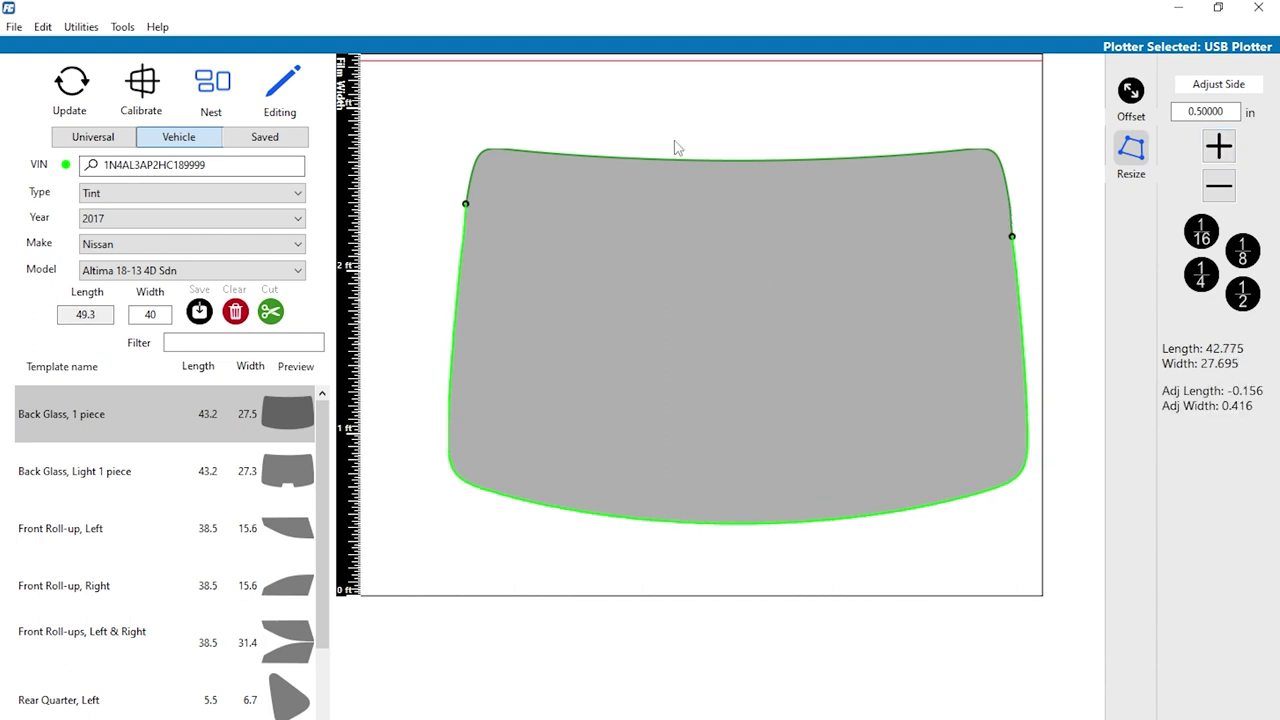
{"action": "left_click", "coordinate": [877, 271]}
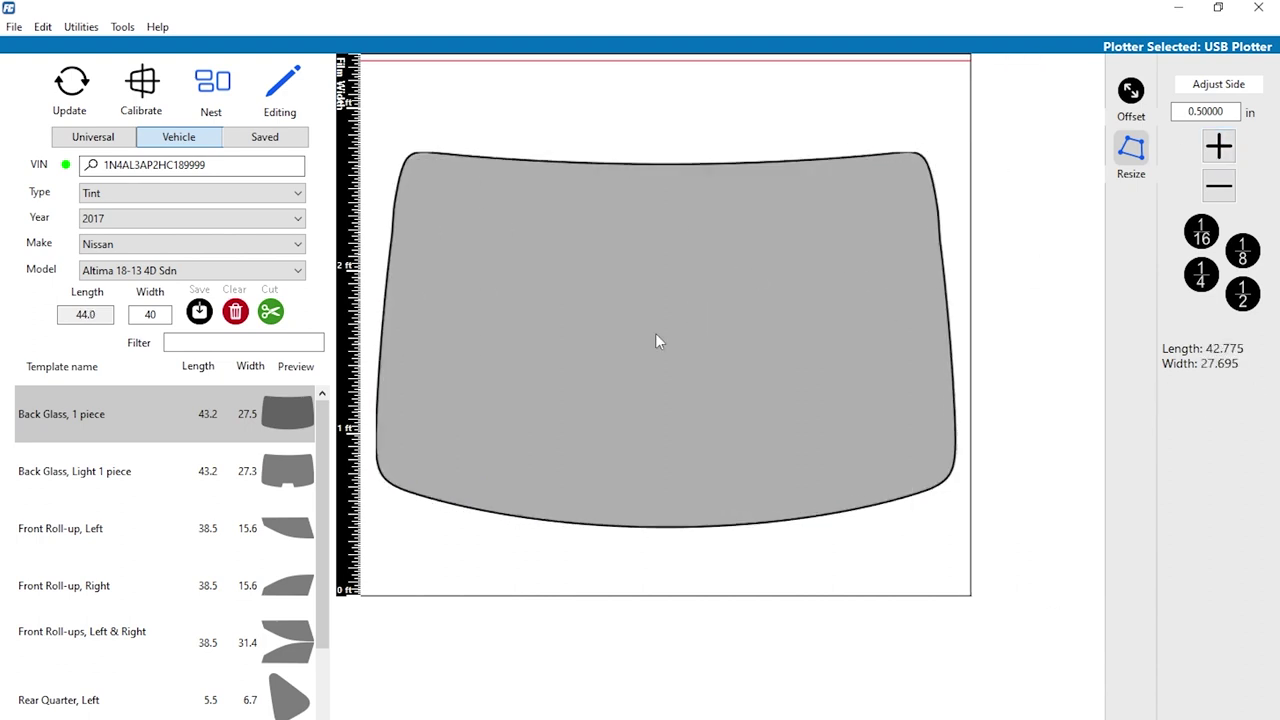
- Save the edited pattern as template '2017 Nissan Altima 18-13 4D Sdn Back Glass'
{"action": "left_click", "coordinate": [199, 312]}
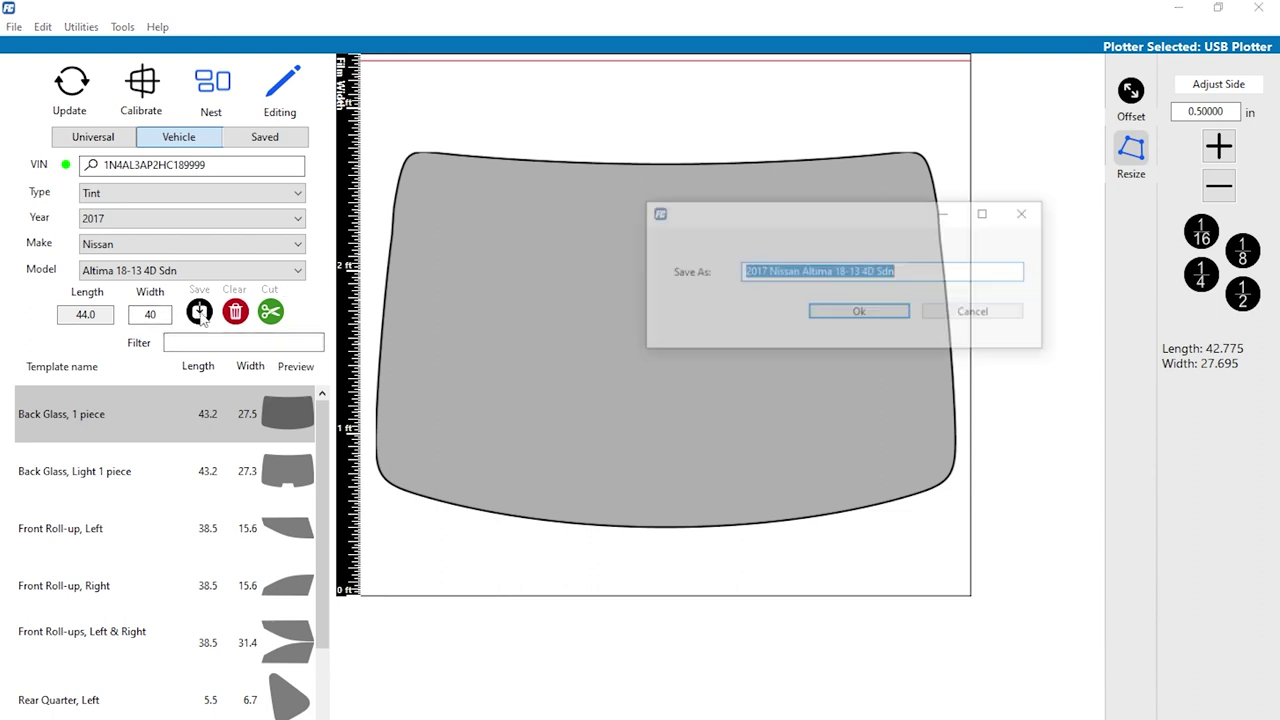
{"action": "left_click", "coordinate": [921, 274]}
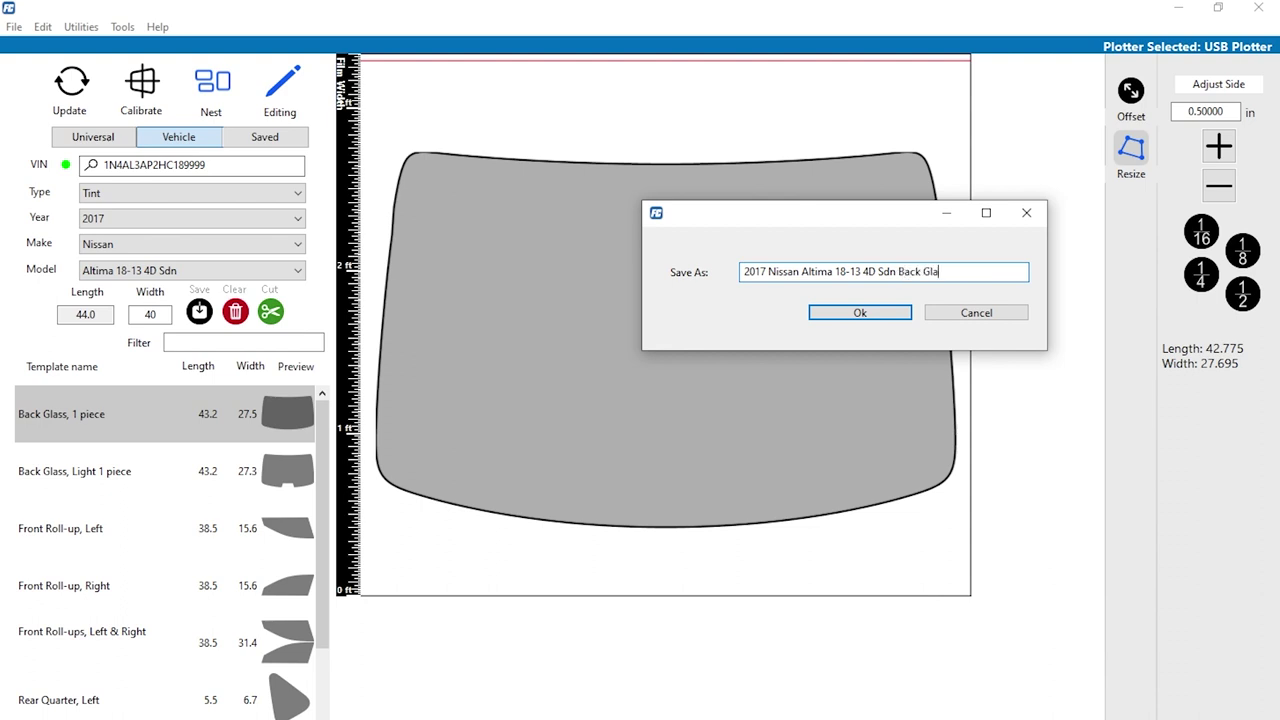
{"action": "left_click", "coordinate": [846, 314]}
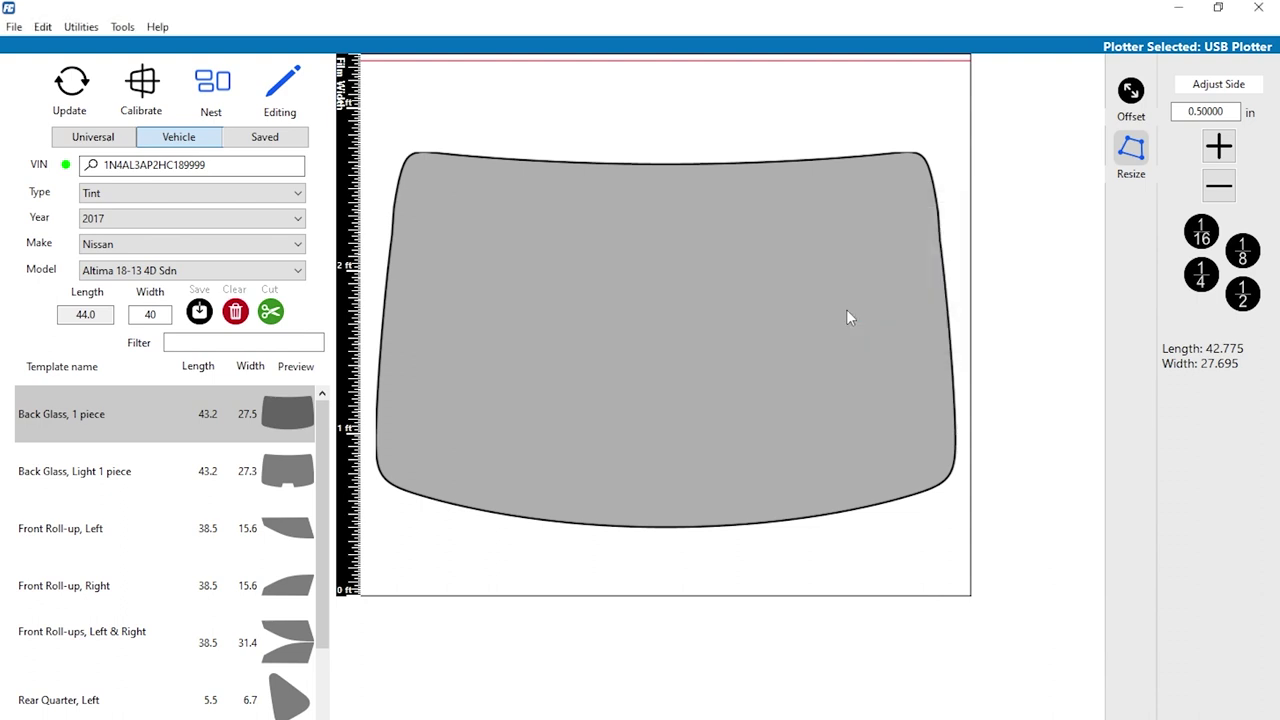
- Reset the Year to Show All and delete the VIN from the search field
{"action": "left_click", "coordinate": [155, 218]}
{"action": "left_click", "coordinate": [118, 263]}
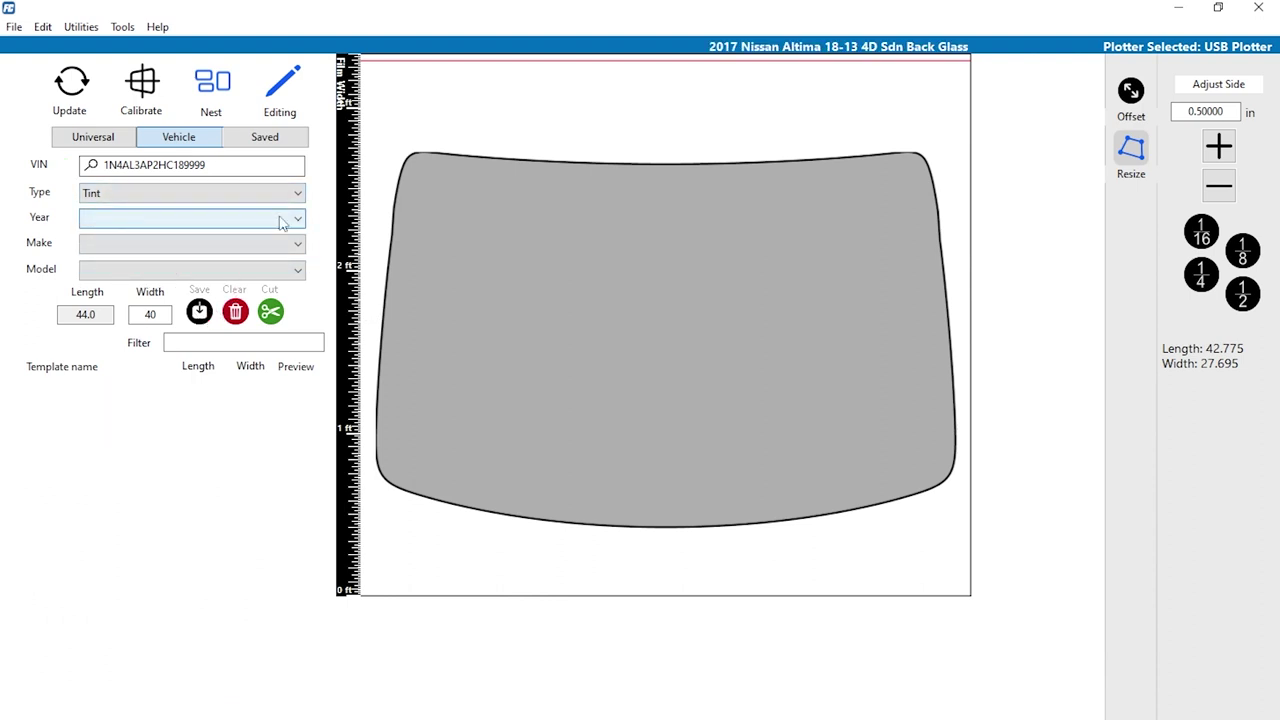
{"action": "left_click_drag", "start_coordinate": [222, 165], "coordinate": [90, 162]}
{"action": "key", "text": "ctrl+c"}
{"action": "key", "text": "BackSpace"}
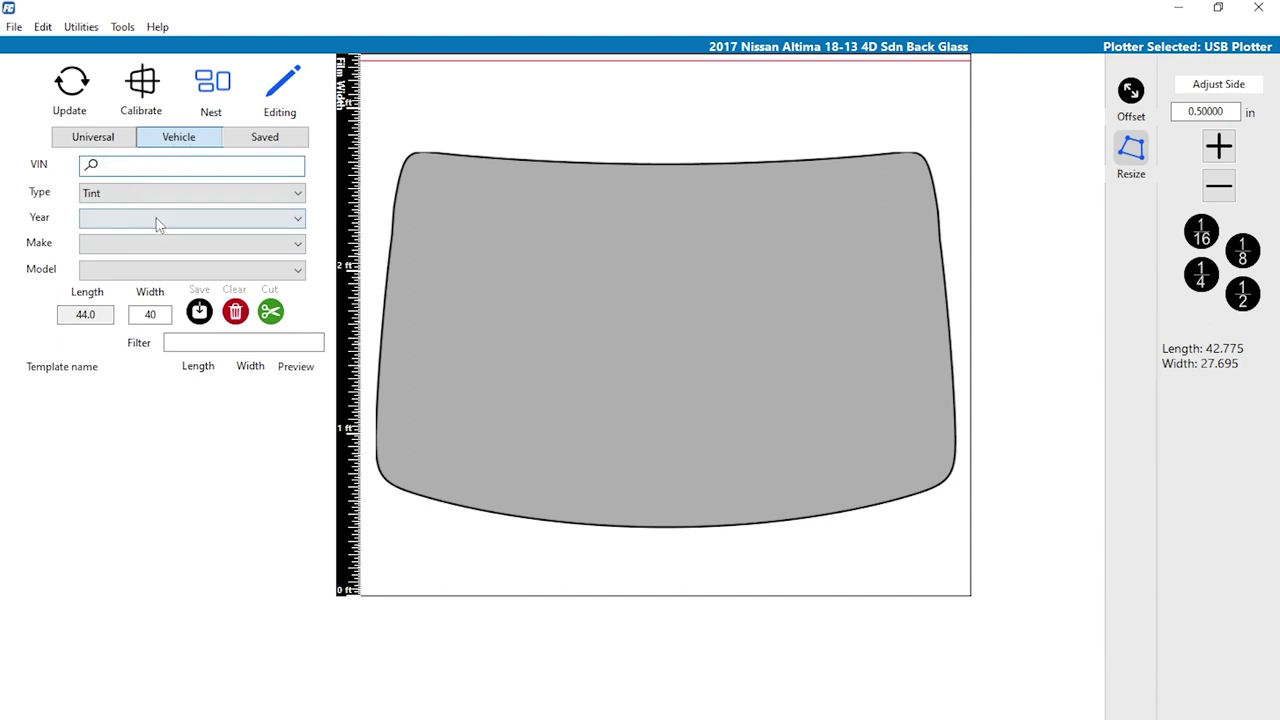
- From saved templates, load the Ford F150 Front Doors, clear it, then load the Nissan Altima Back Glass
{"action": "left_click", "coordinate": [265, 137]}
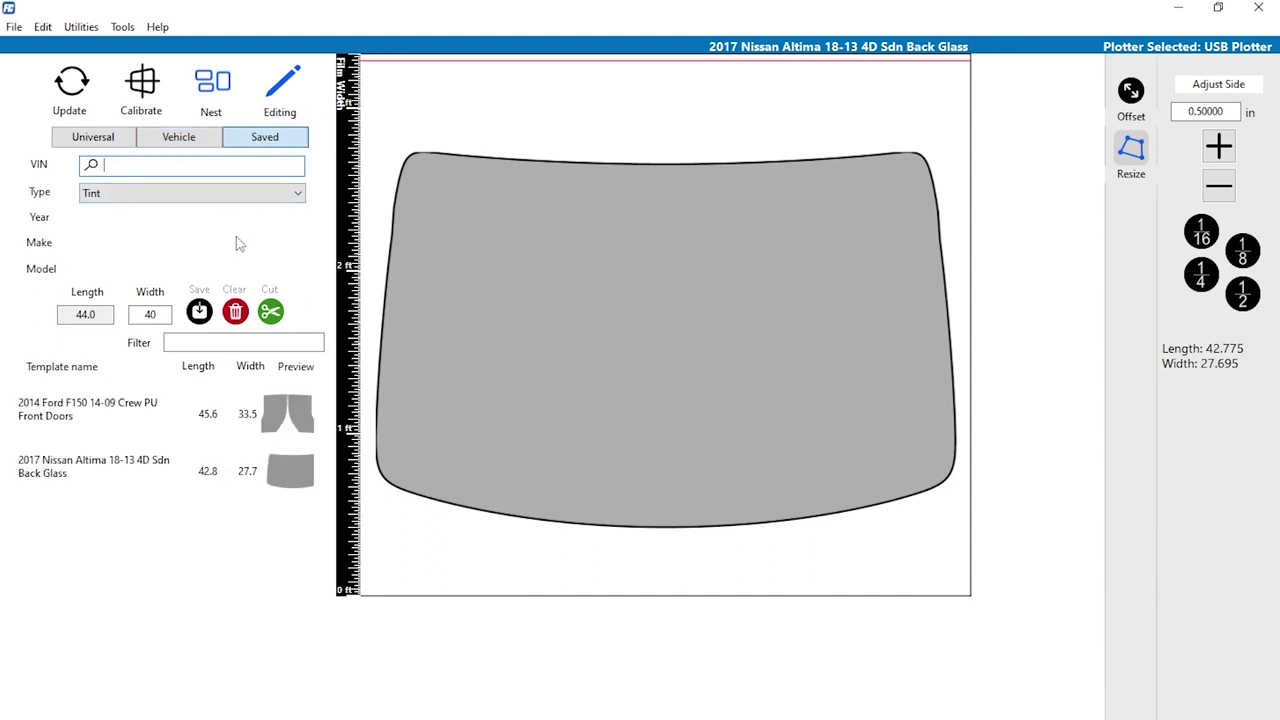
{"action": "left_click", "coordinate": [112, 410]}
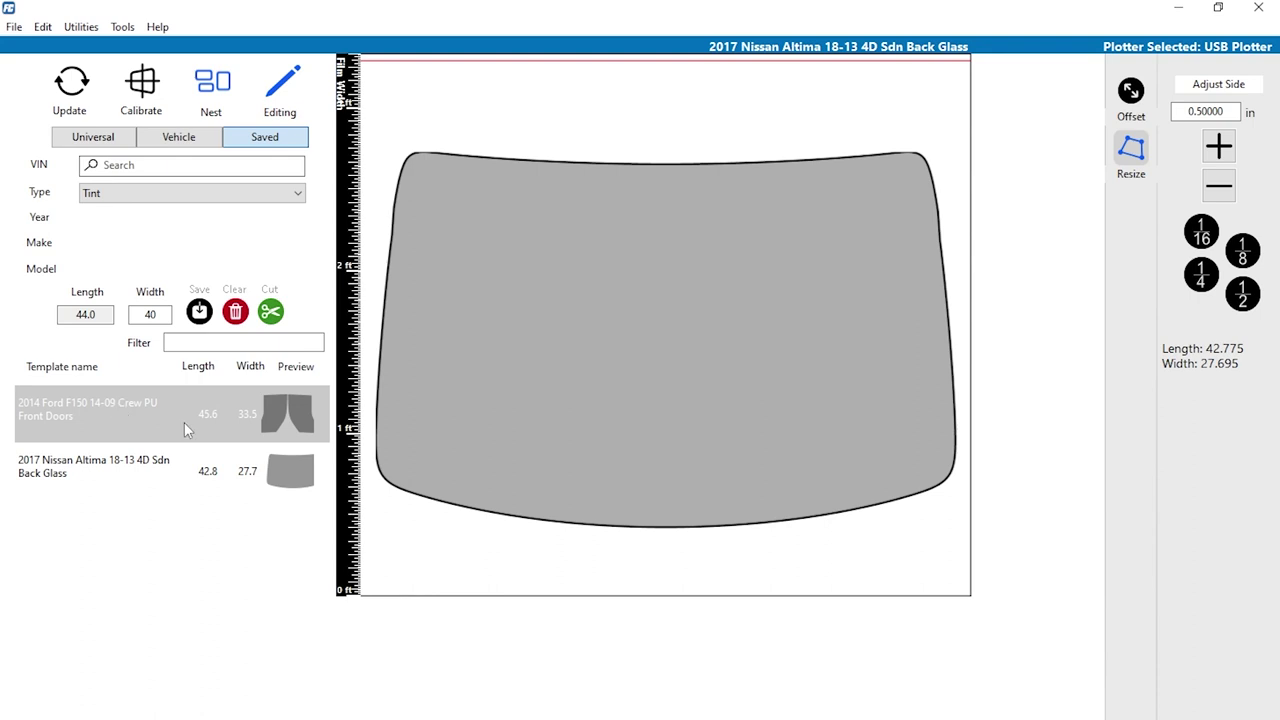
{"action": "left_click", "coordinate": [221, 402]}
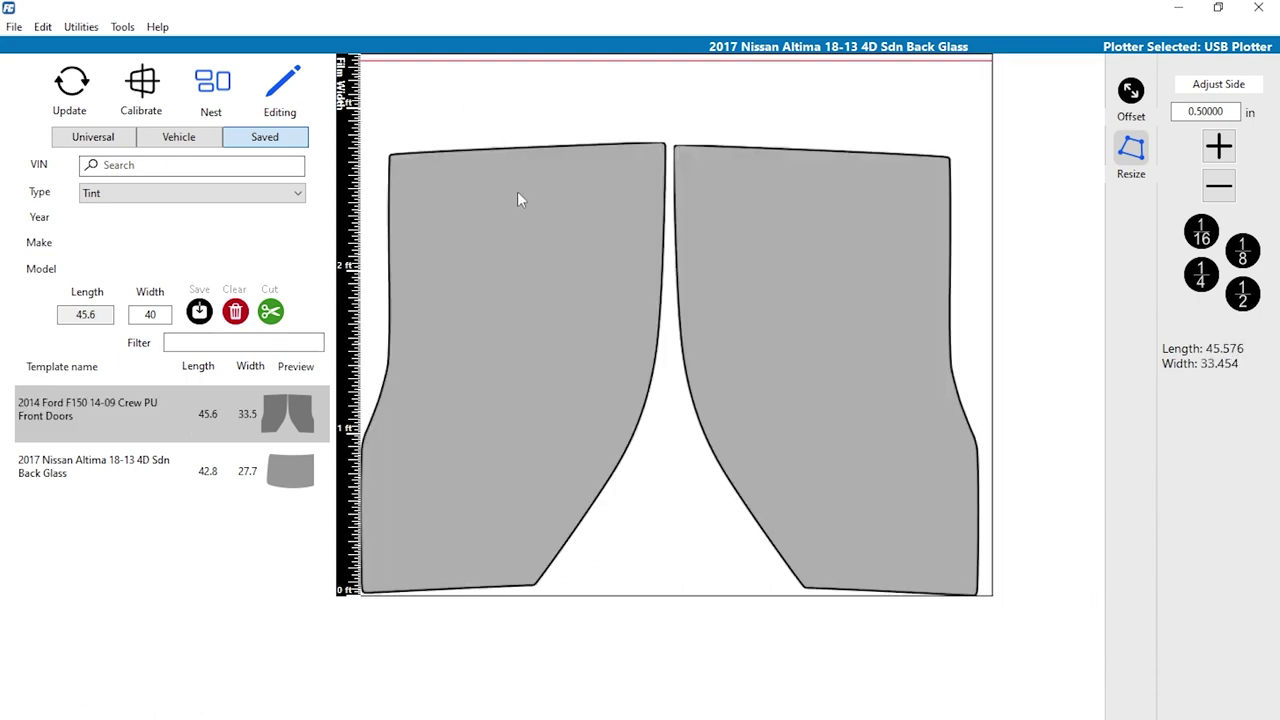
{"action": "left_click", "coordinate": [236, 313]}
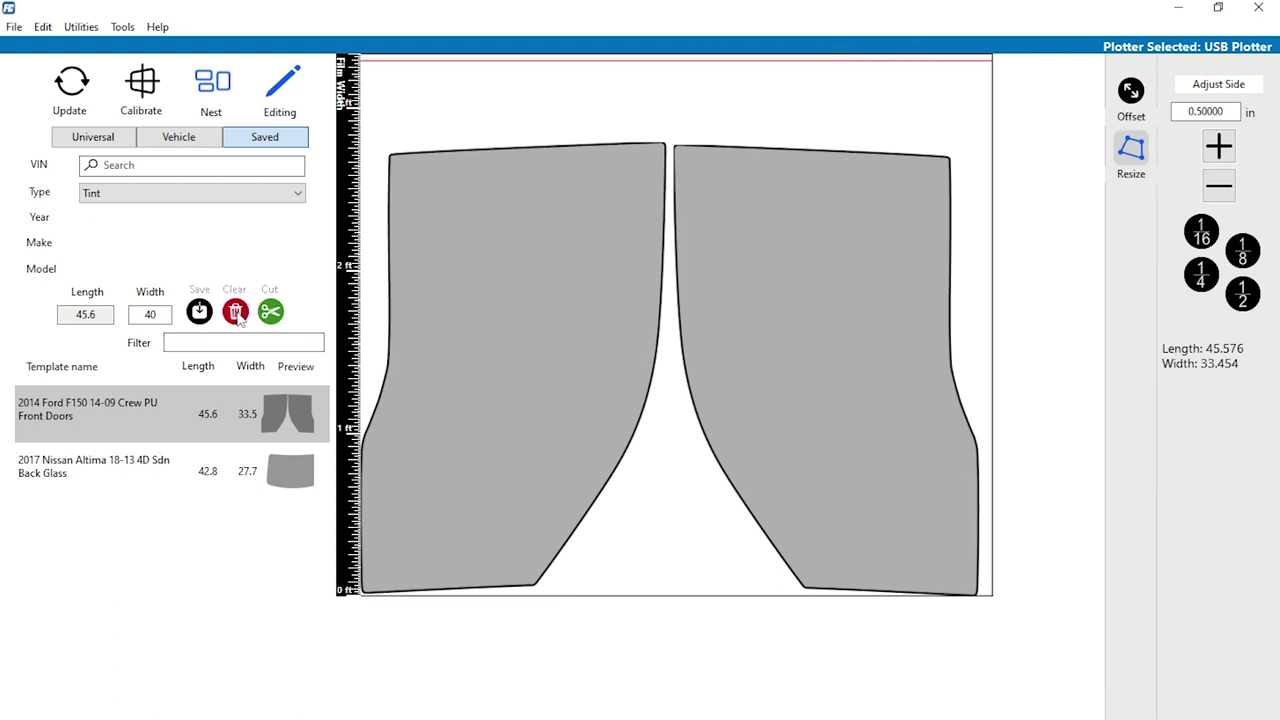
{"action": "left_click", "coordinate": [290, 476]}
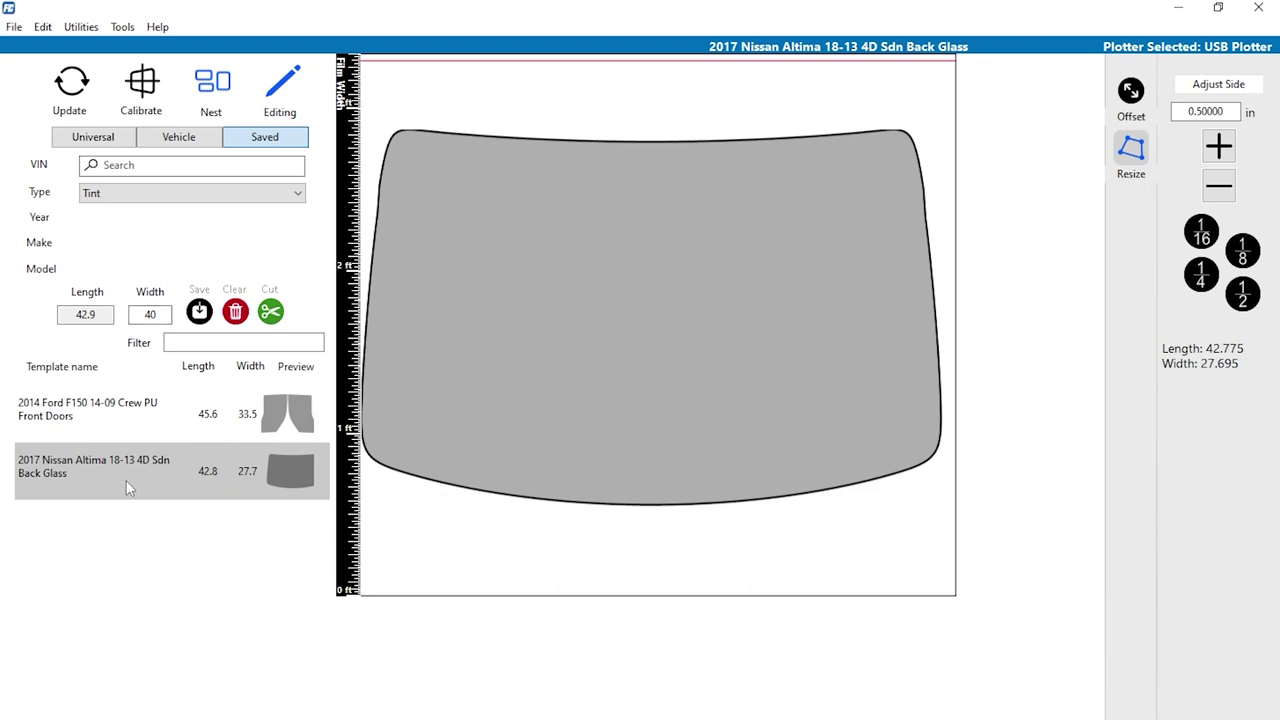
{"action": "left_click", "coordinate": [83, 142]}
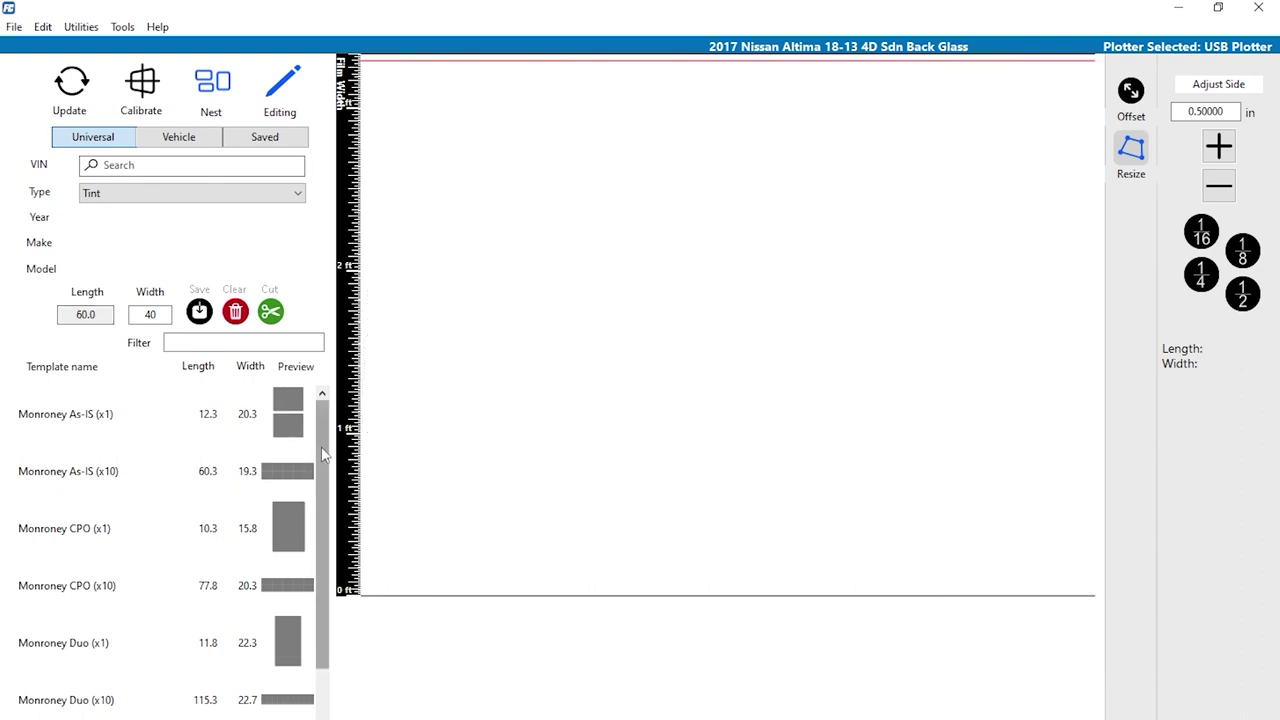
- Drag the Monroney label strips around the canvas, then clear it and scroll the list to the top
{"action": "scroll", "coordinate": [322, 520], "scroll_direction": "down", "scroll_amount": 2}
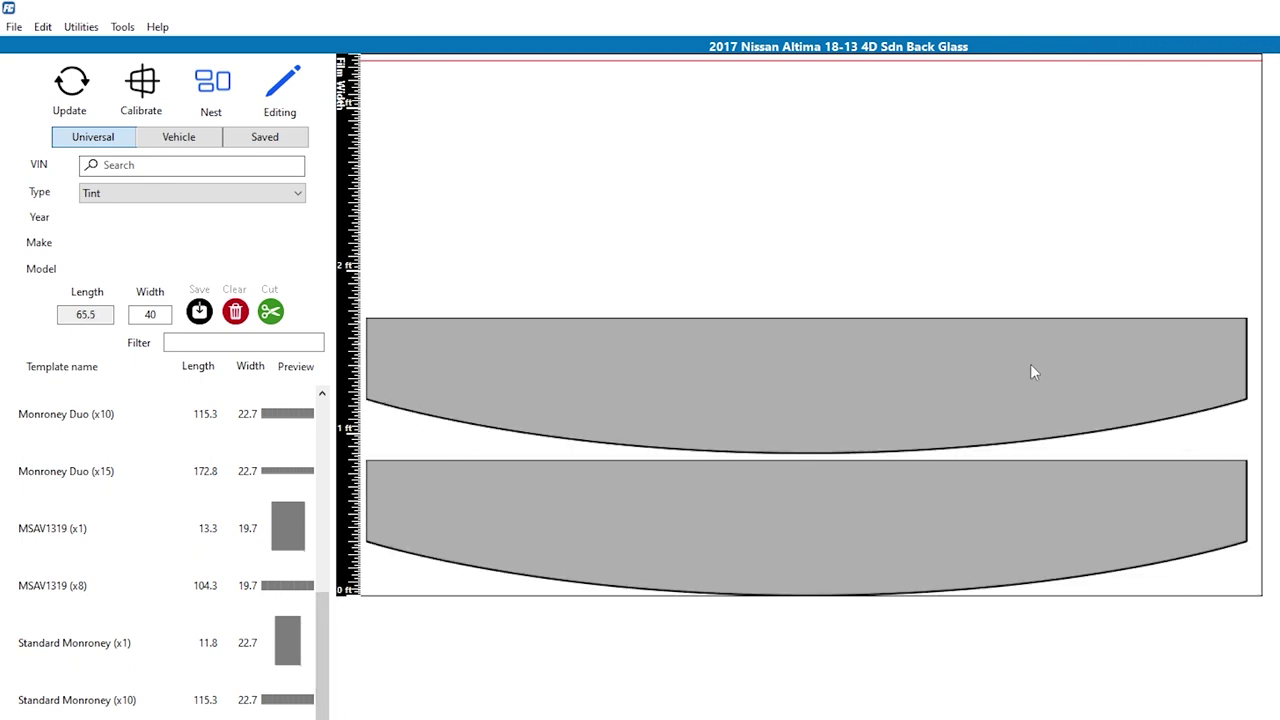
{"action": "left_click_drag", "start_coordinate": [868, 356], "coordinate": [771, 220]}
{"action": "left_click_drag", "start_coordinate": [792, 386], "coordinate": [686, 9]}
{"action": "left_click_drag", "start_coordinate": [792, 327], "coordinate": [763, 275]}
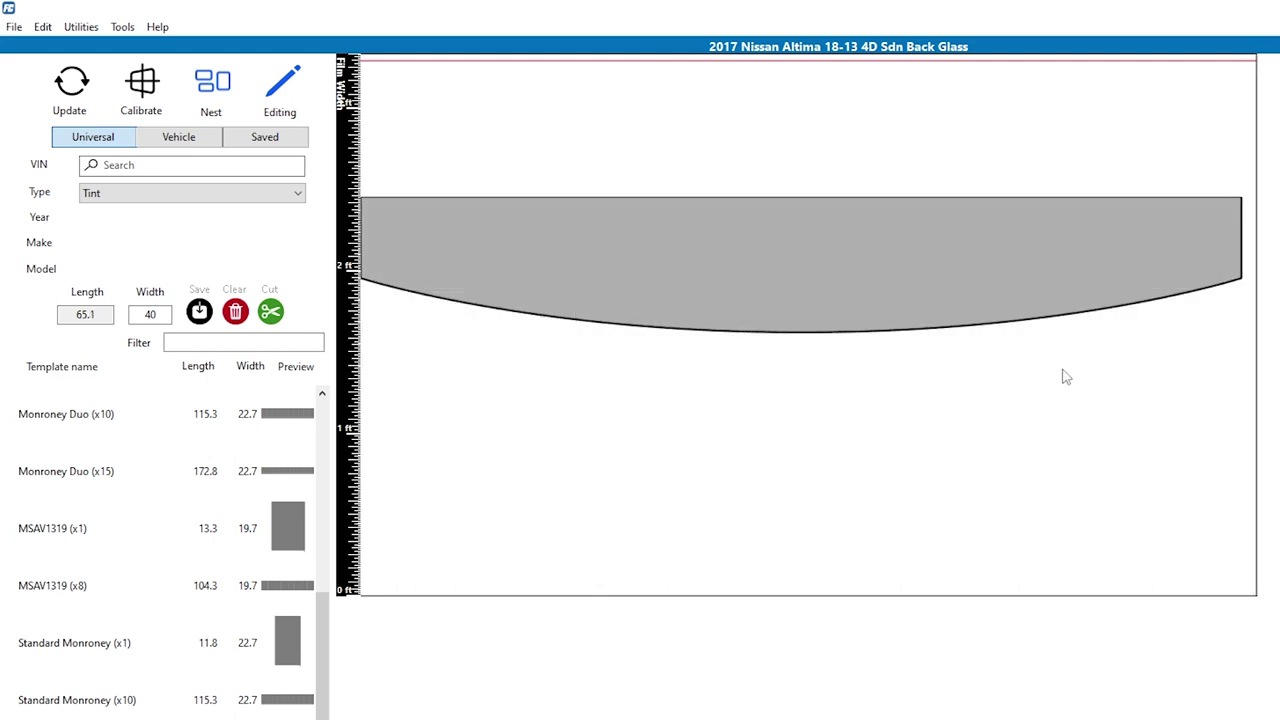
{"action": "left_click", "coordinate": [749, 285]}
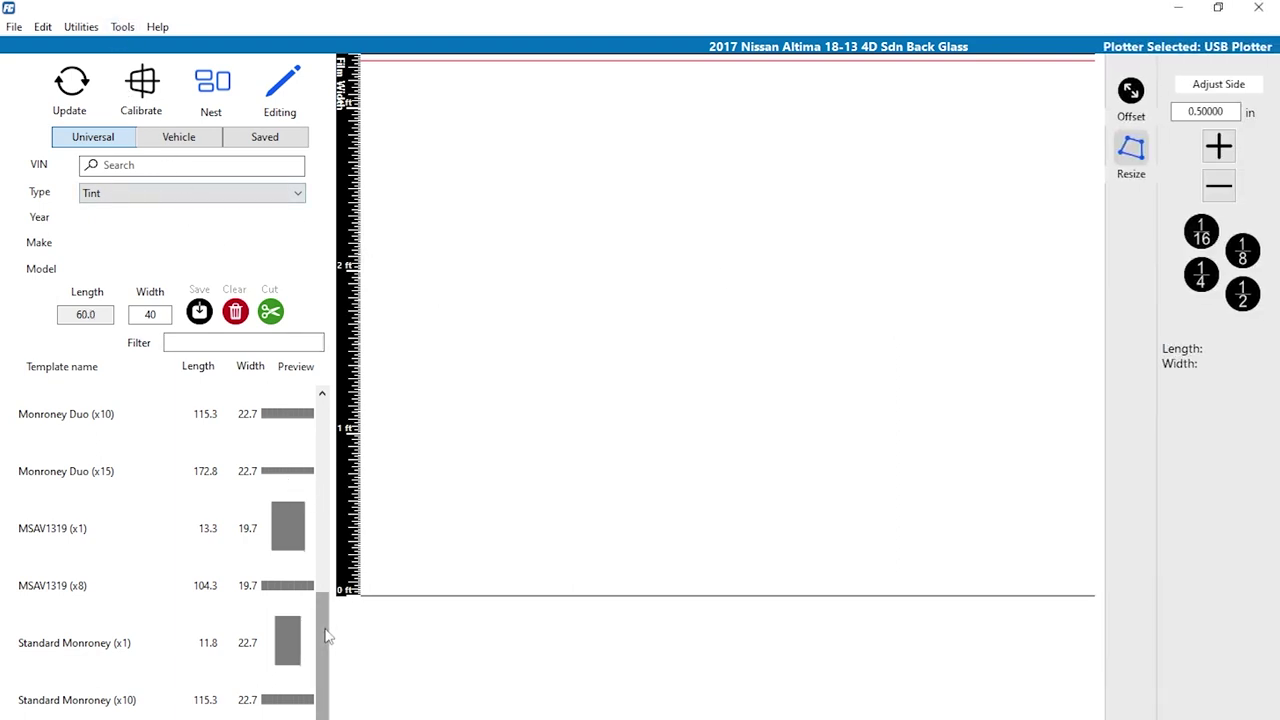
{"action": "left_click_drag", "start_coordinate": [326, 636], "coordinate": [312, 418]}
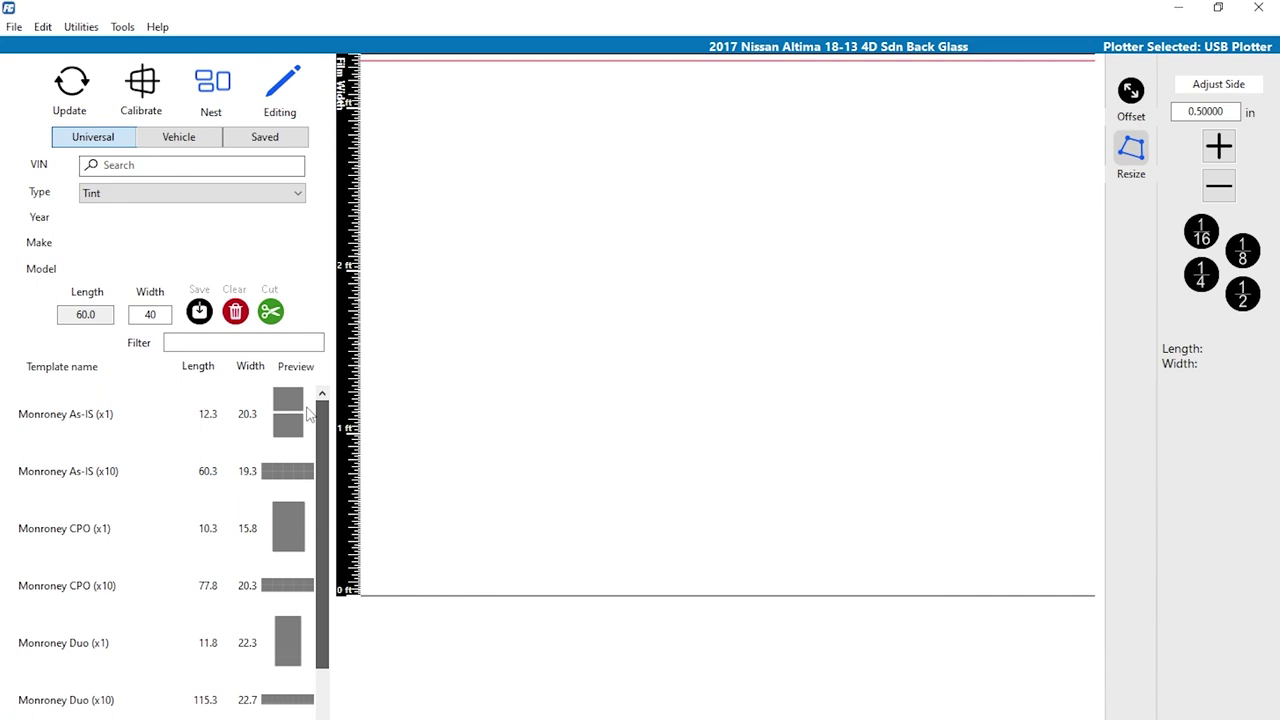
- Paste the VIN, preview the Altima's Front Roll-up, Left pattern, then delete it from the canvas
{"action": "left_click", "coordinate": [147, 168]}
{"action": "right_click", "coordinate": [226, 166]}
{"action": "left_click", "coordinate": [120, 246]}
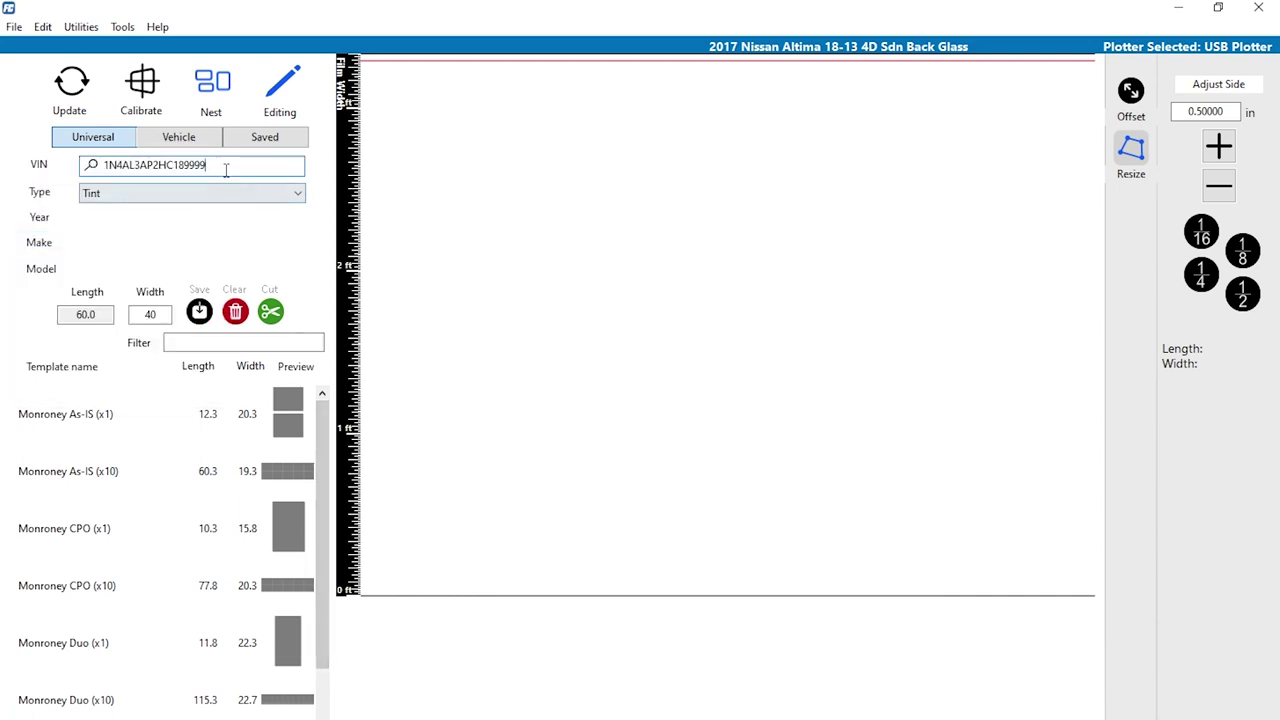
{"action": "left_click", "coordinate": [177, 142]}
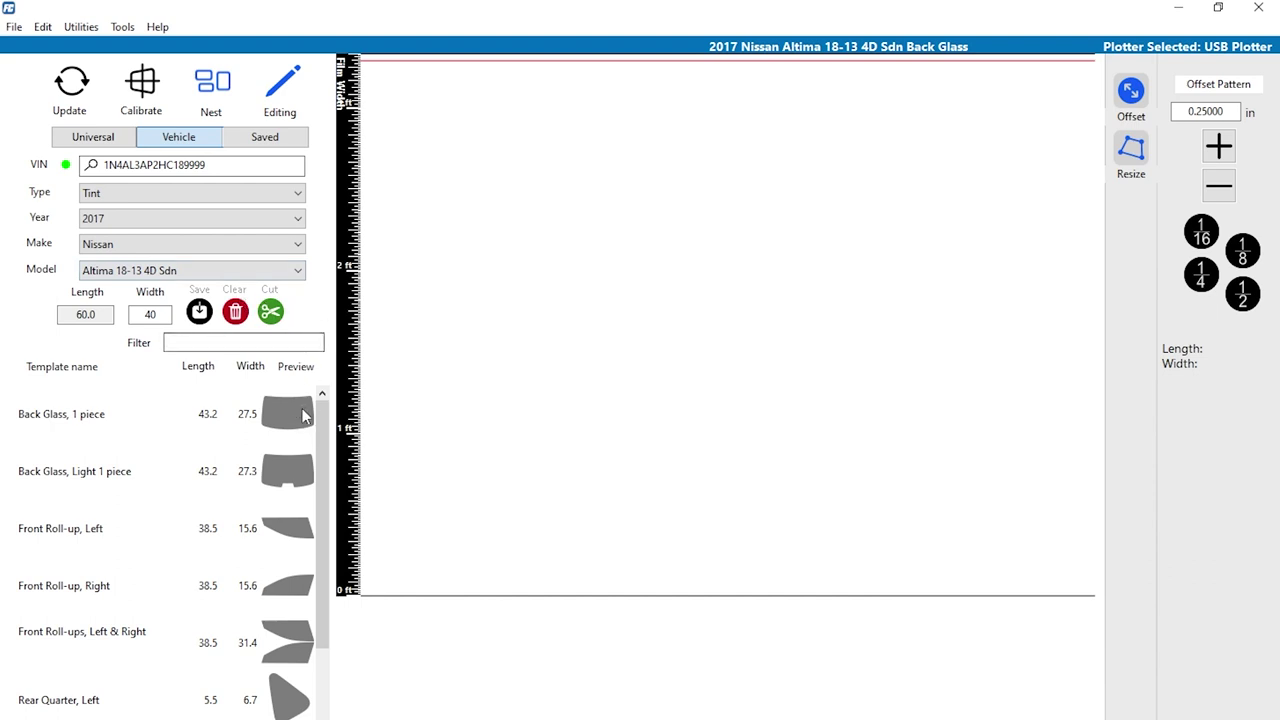
{"action": "left_click", "coordinate": [299, 541]}
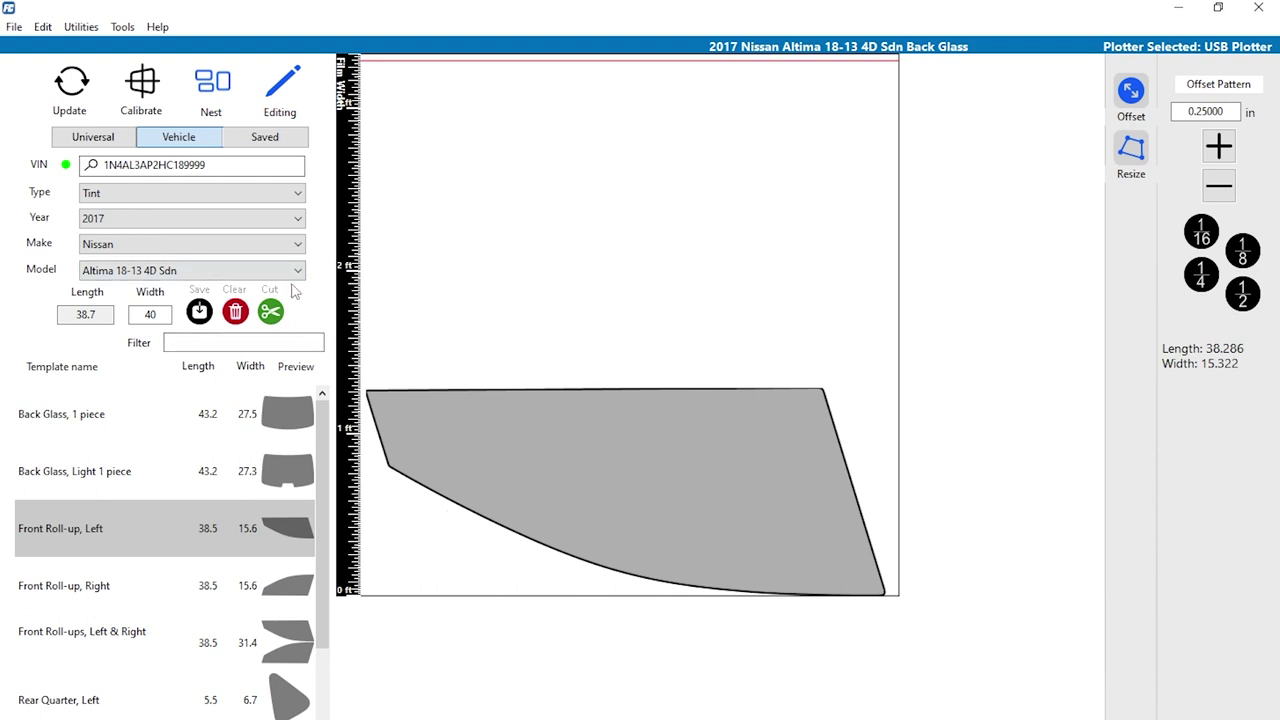
{"action": "key", "text": "Delete"}
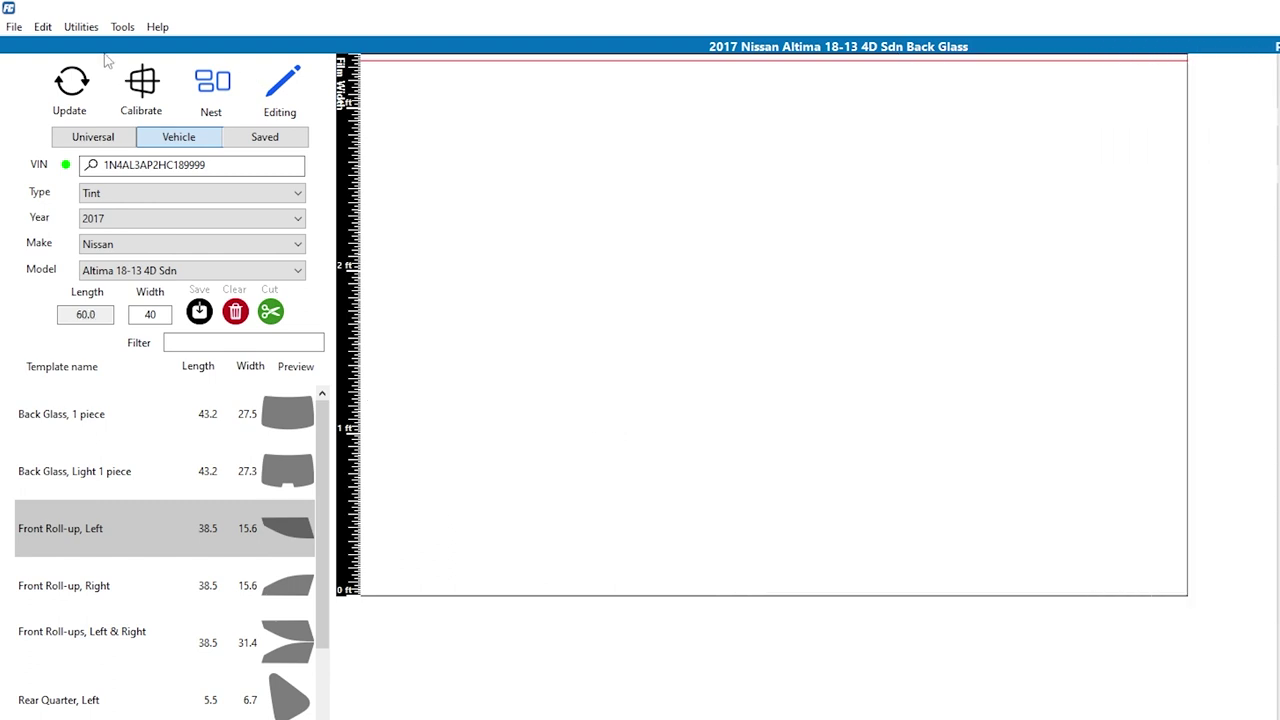
- In Cut History, search Last Week (12/25/2022–12/31/2022) and review the first Chevrolet Silverado cut
{"action": "left_click", "coordinate": [122, 27]}
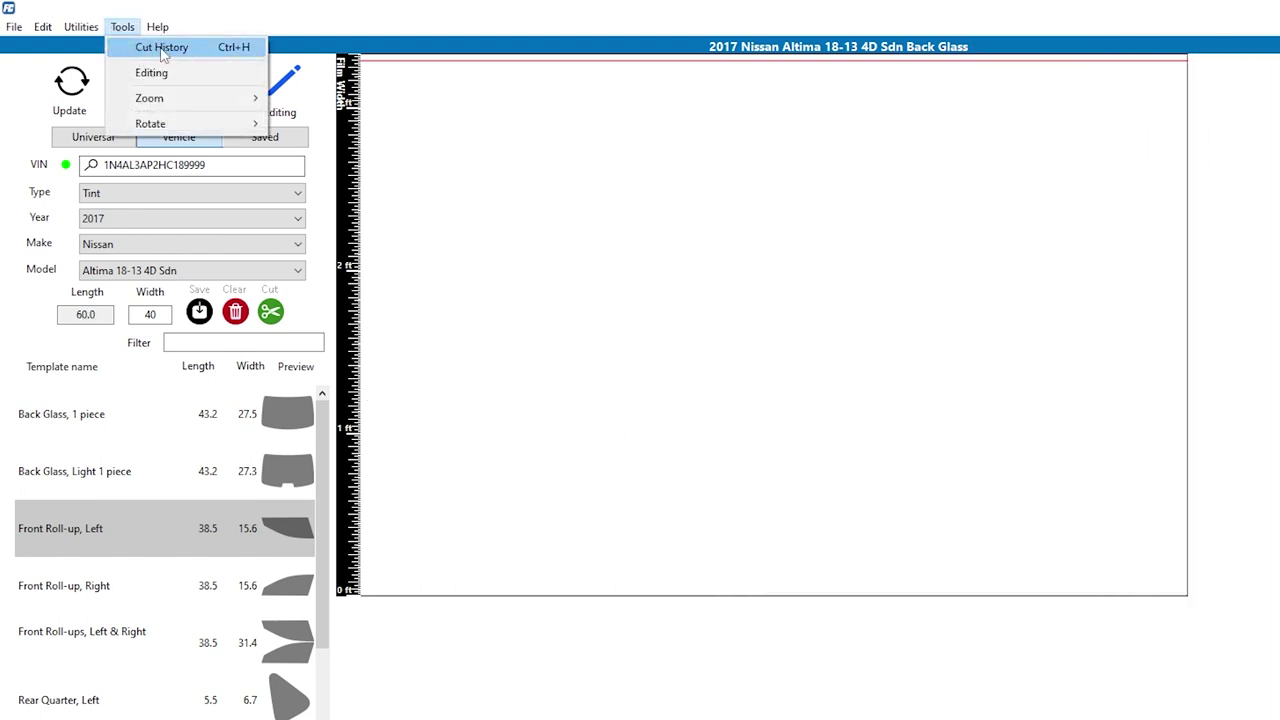
{"action": "left_click", "coordinate": [162, 48]}
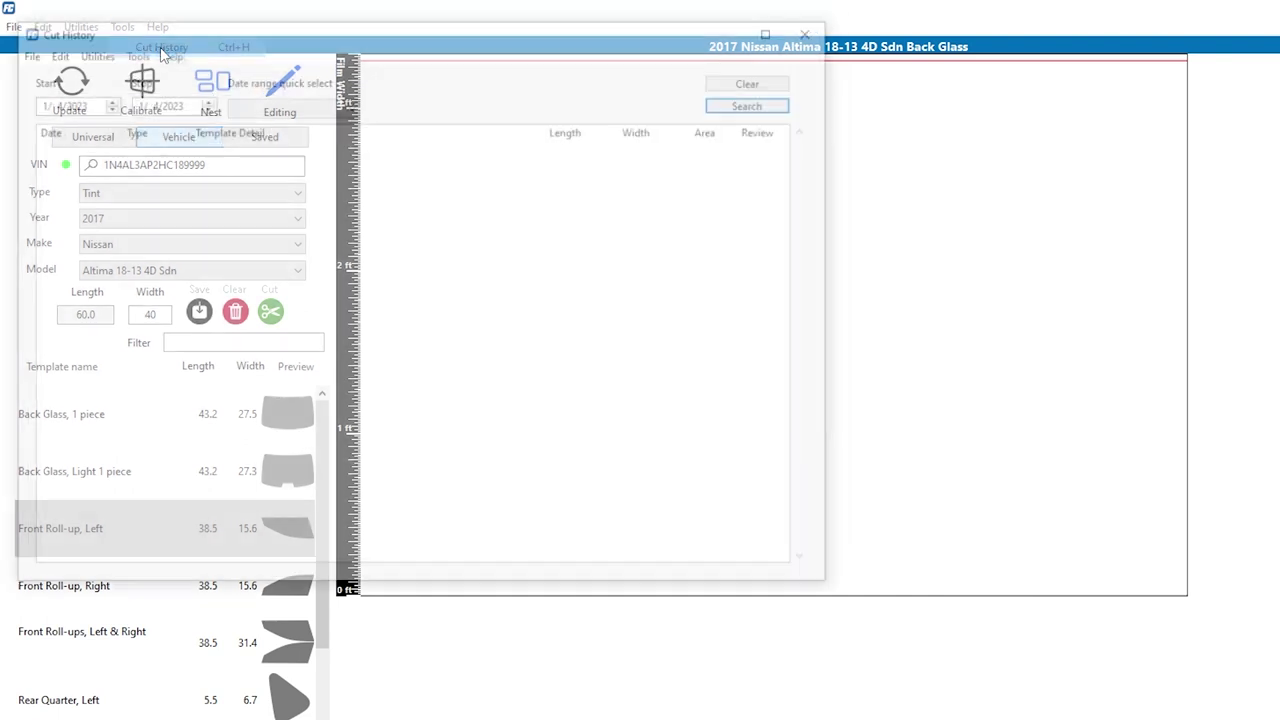
{"action": "left_click", "coordinate": [278, 105]}
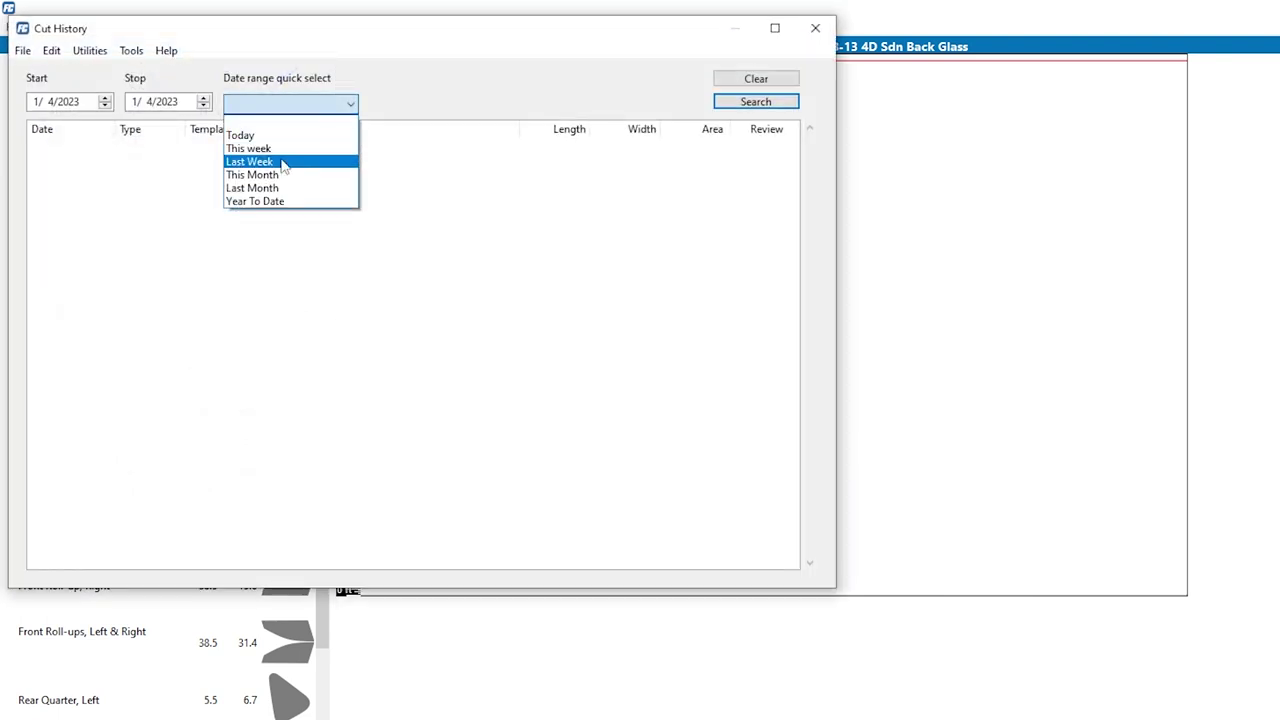
{"action": "left_click", "coordinate": [268, 161]}
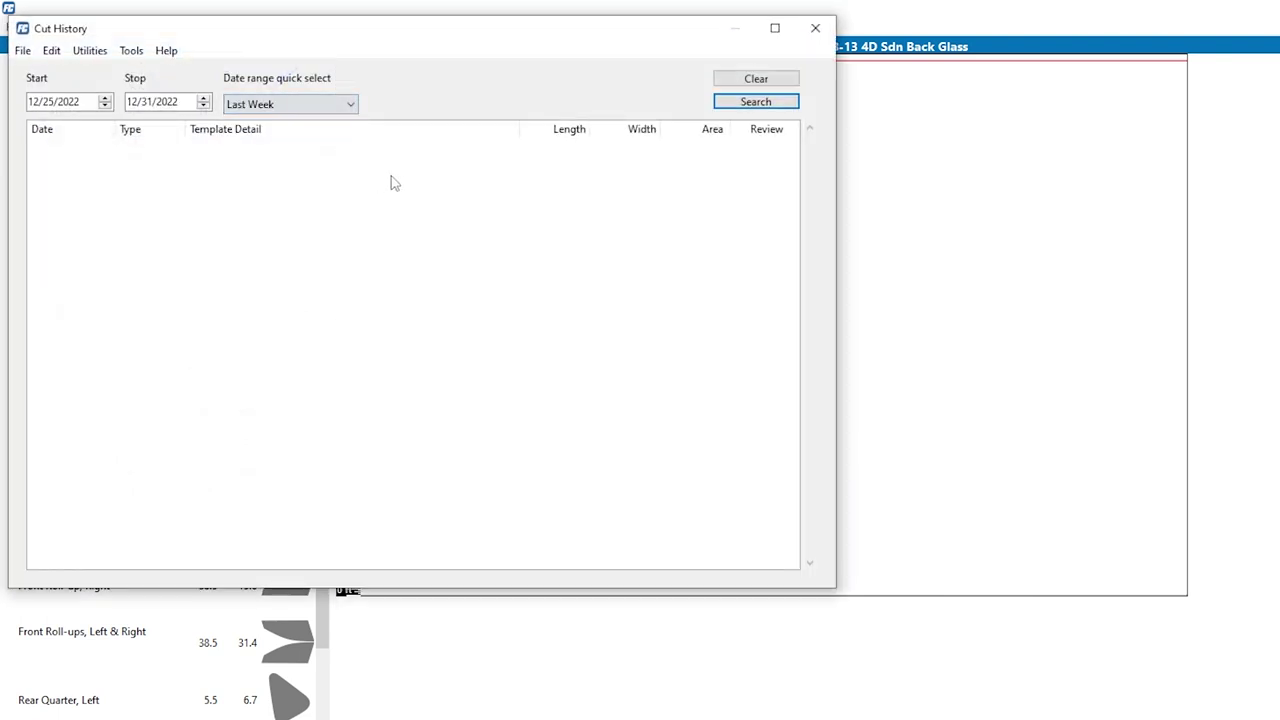
{"action": "left_click", "coordinate": [736, 106]}
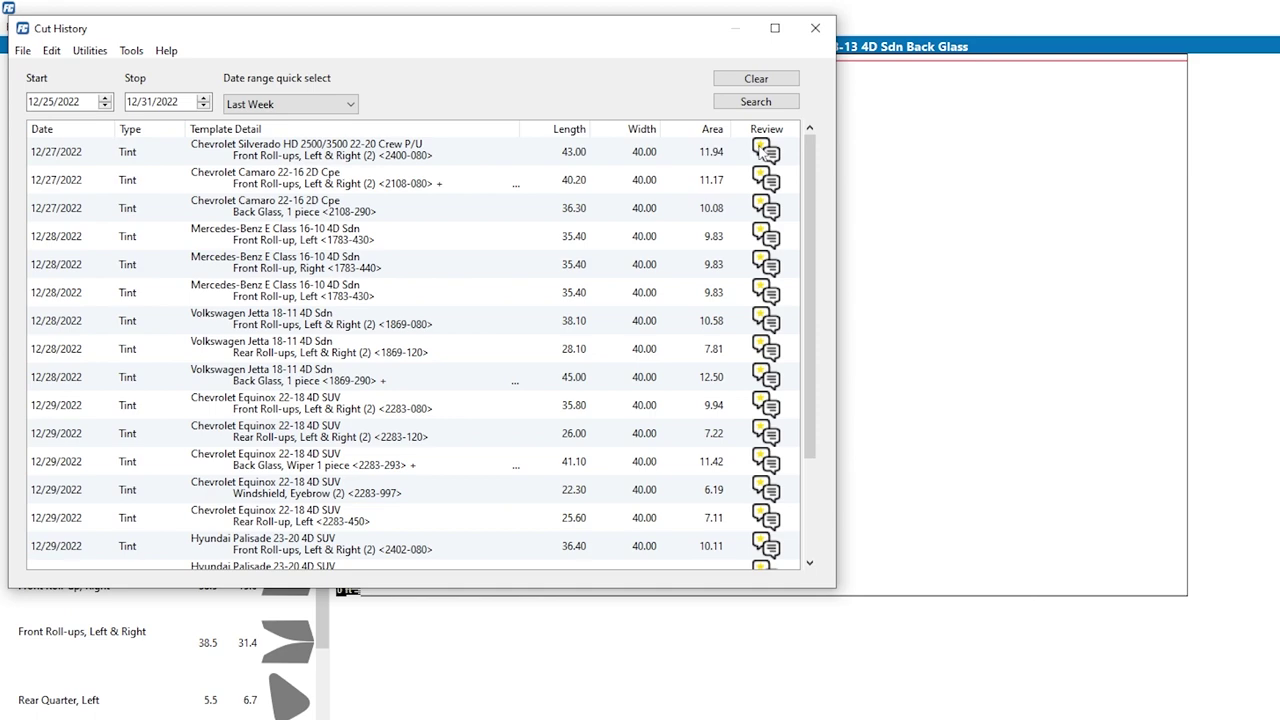
{"action": "left_click", "coordinate": [763, 148]}
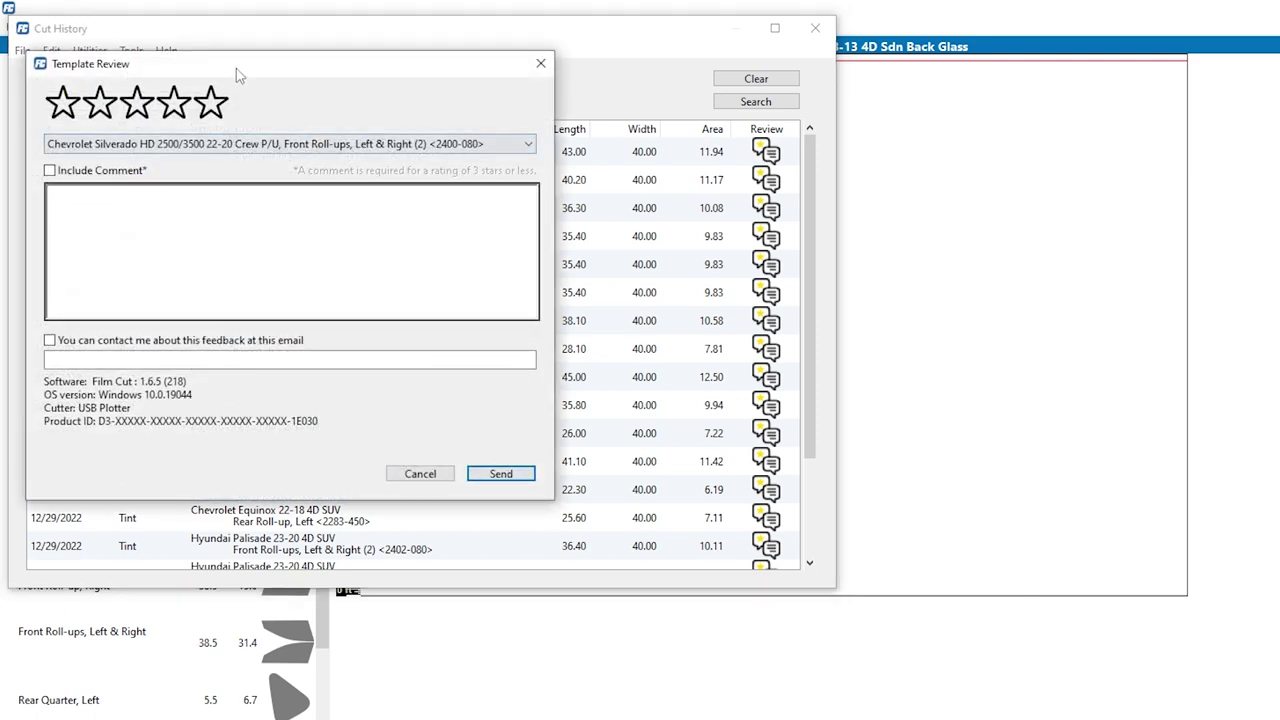
- Move the review aside, give the Silverado cut five stars, then cancel without sending
{"action": "left_click_drag", "start_coordinate": [209, 55], "coordinate": [343, 86]}
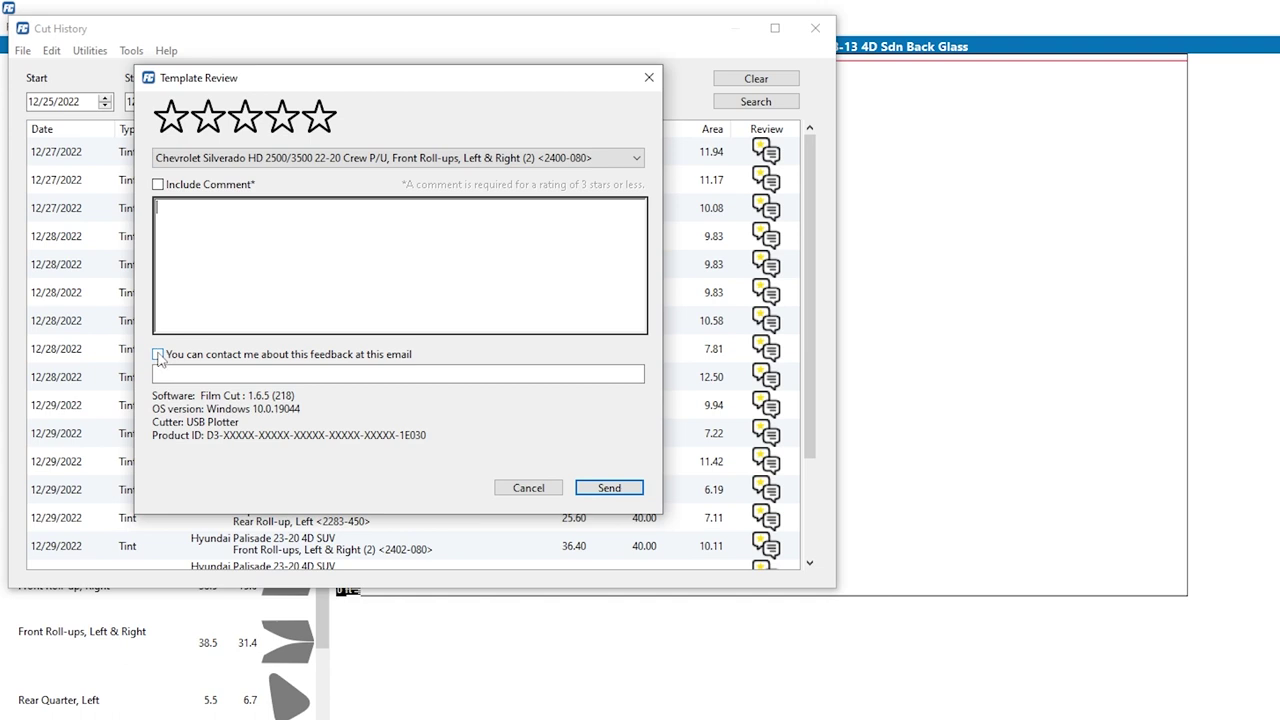
{"action": "left_click", "coordinate": [171, 374]}
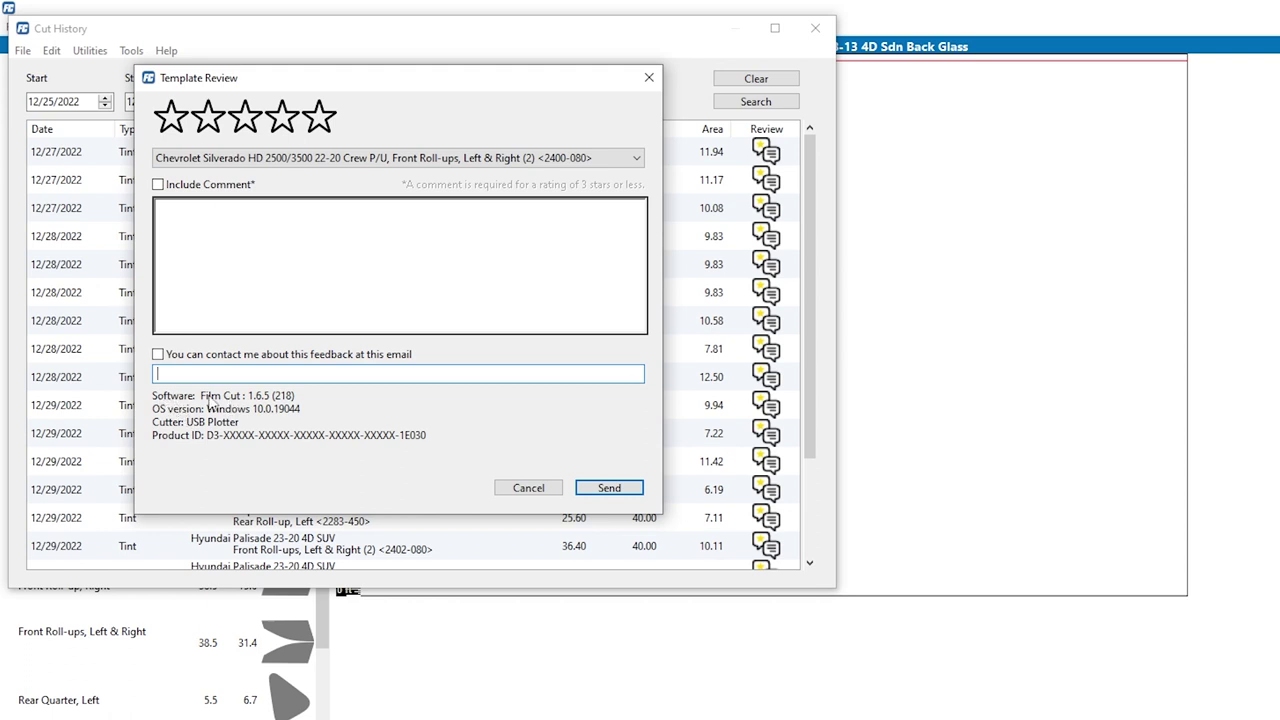
{"action": "left_click", "coordinate": [190, 219]}
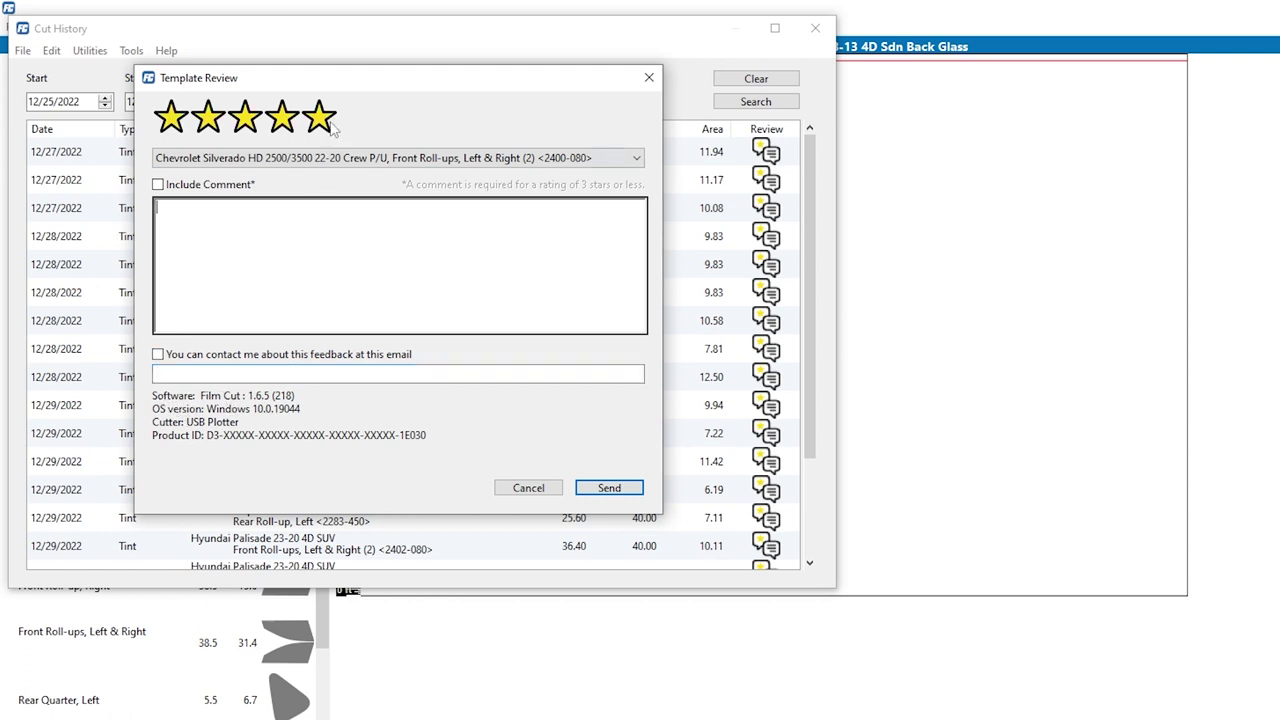
{"action": "left_click", "coordinate": [320, 118]}
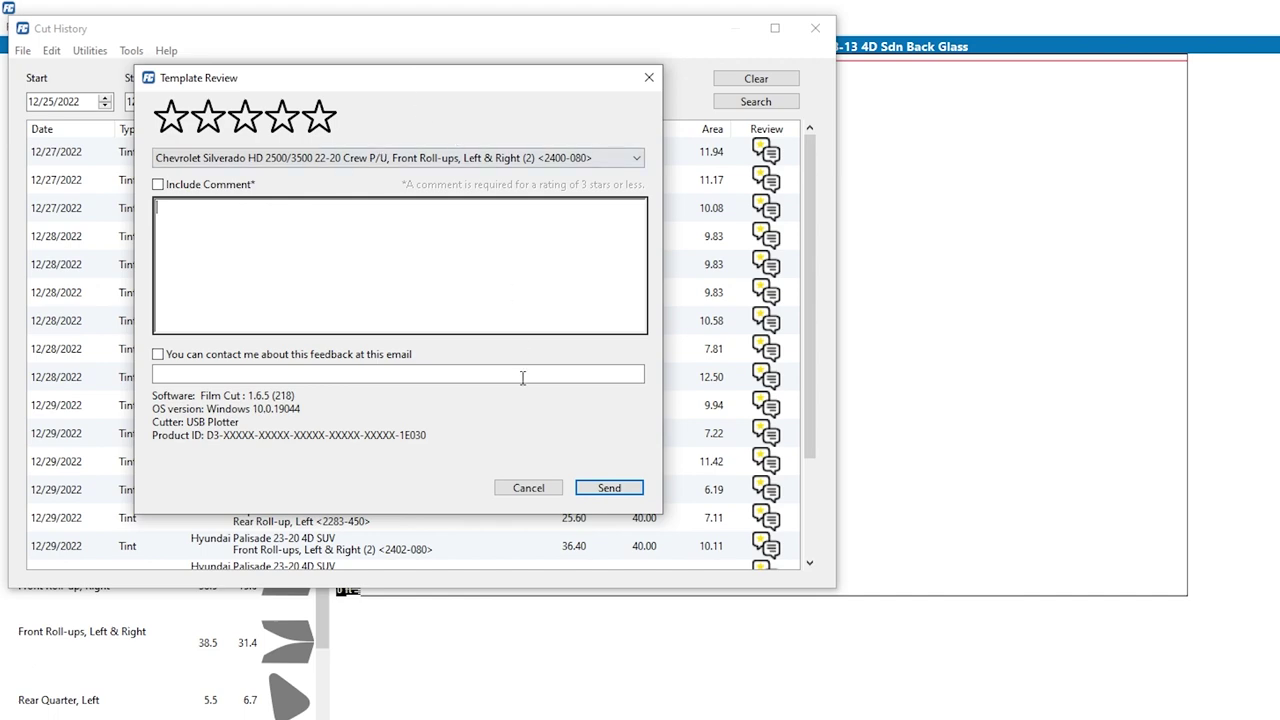
{"action": "left_click", "coordinate": [528, 487]}
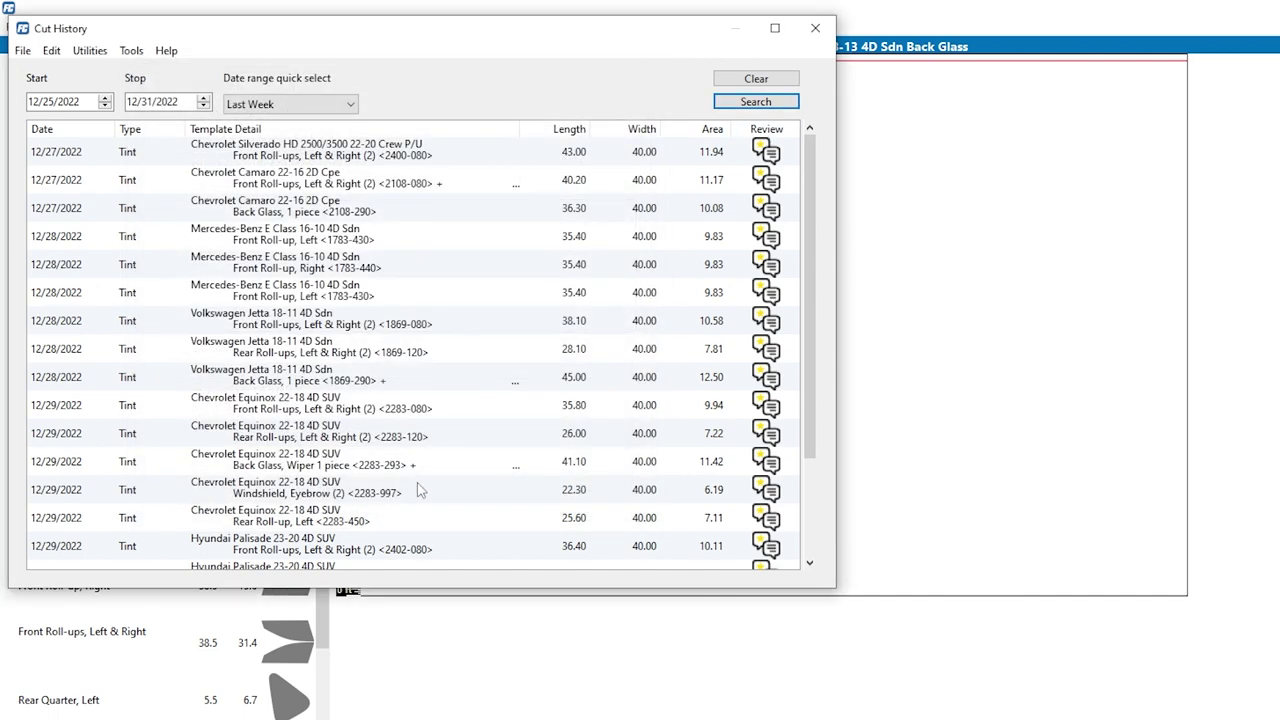
{"action": "left_click", "coordinate": [295, 104]}
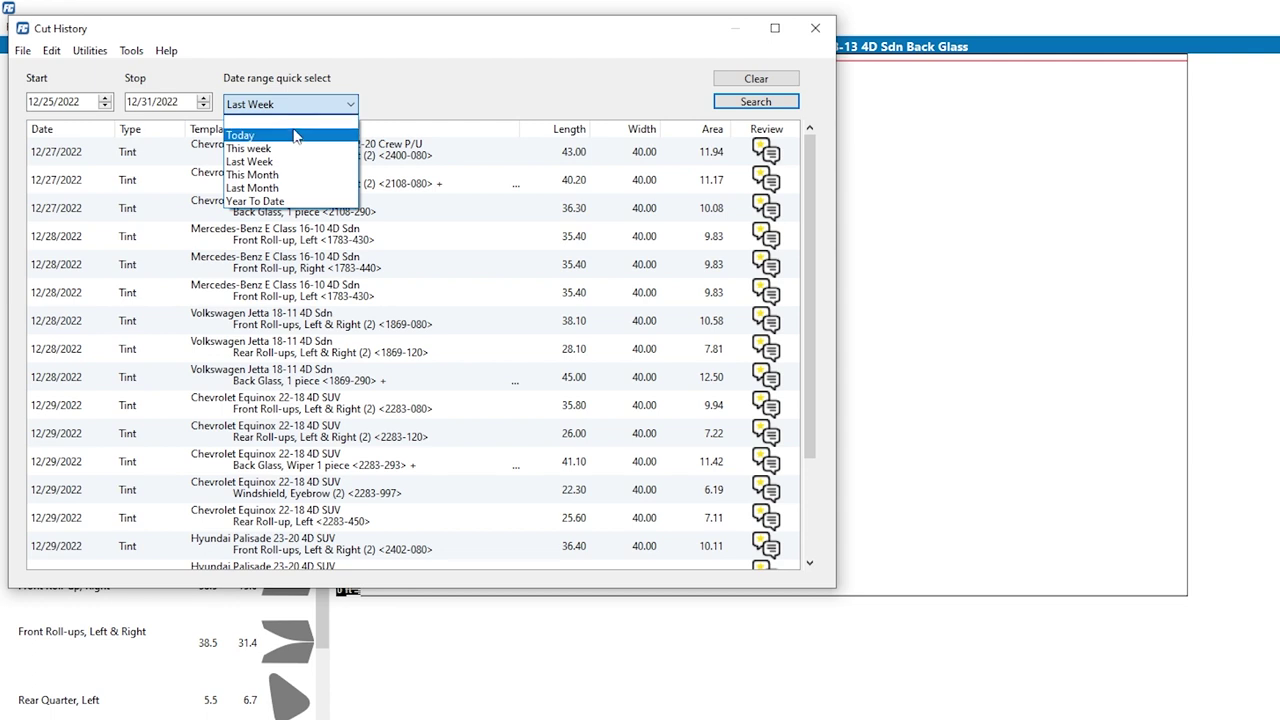